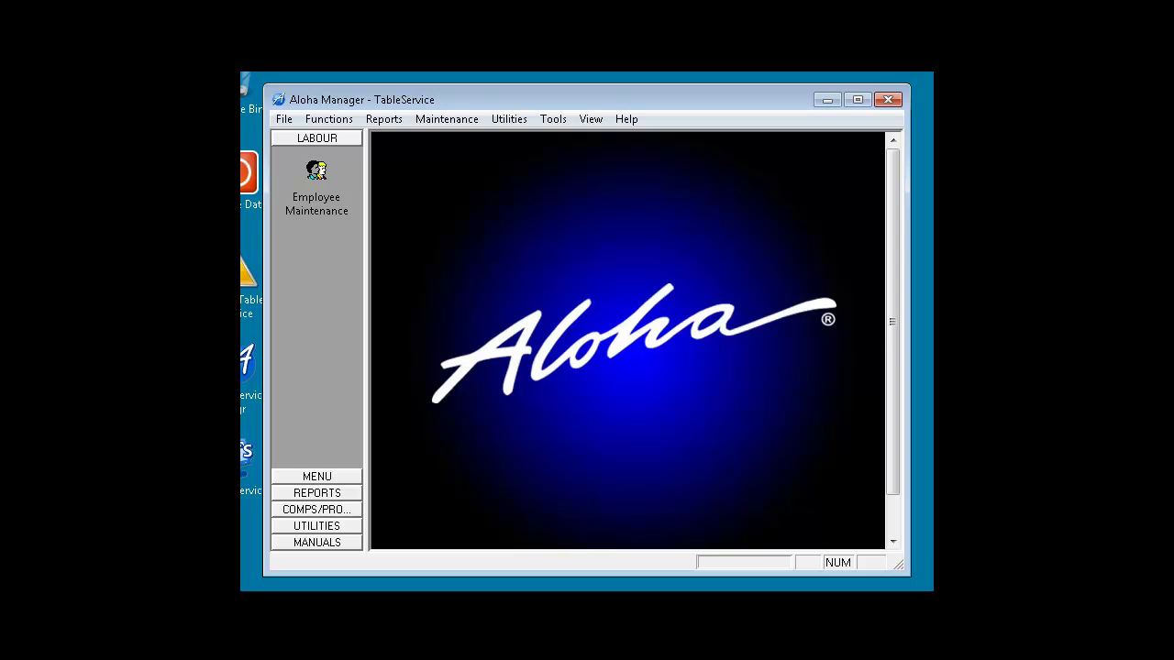
Open Maintenance > Menu > Items and load item number 000299.
left_click(441, 122)
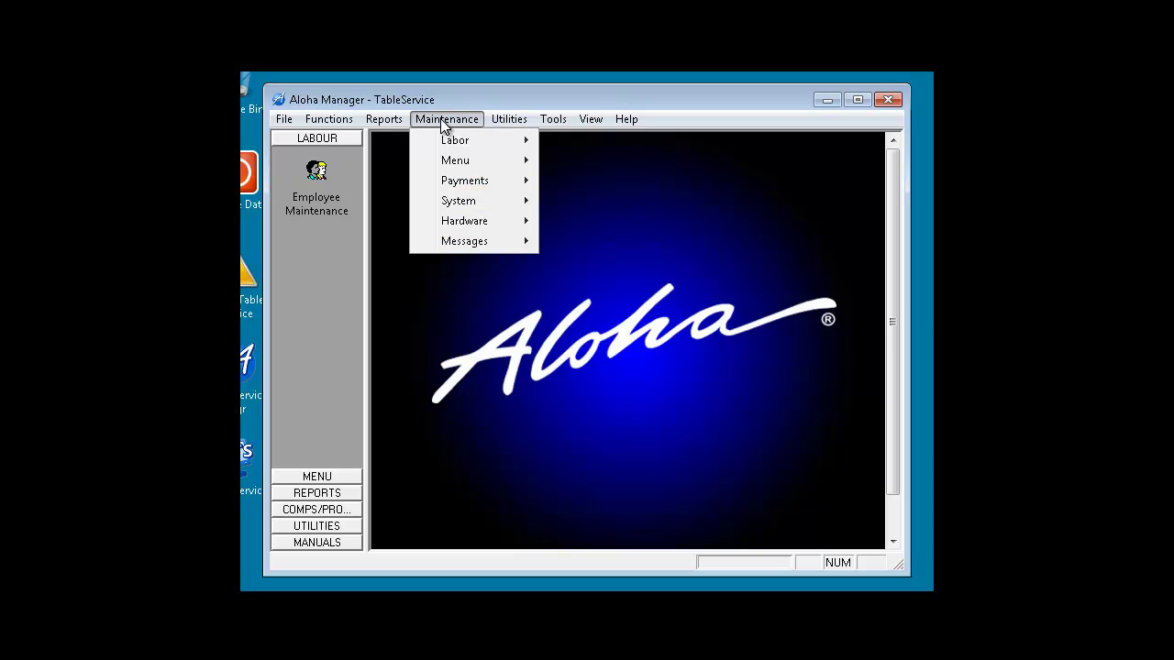
mouse_move(448, 162)
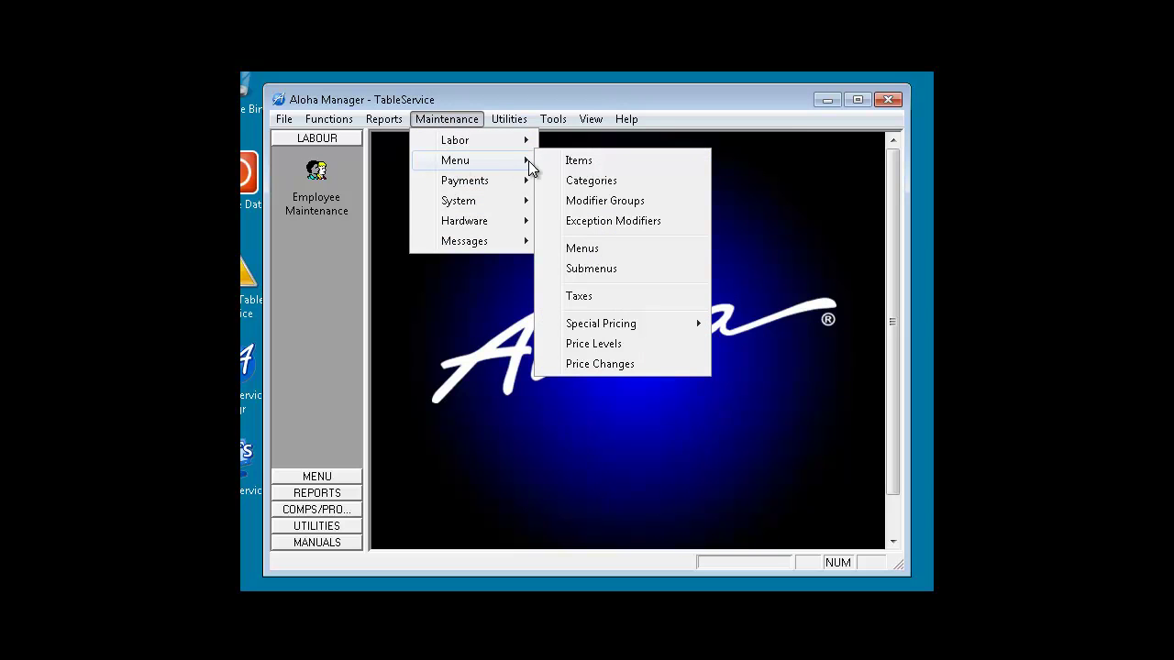
left_click(588, 161)
left_click(621, 188)
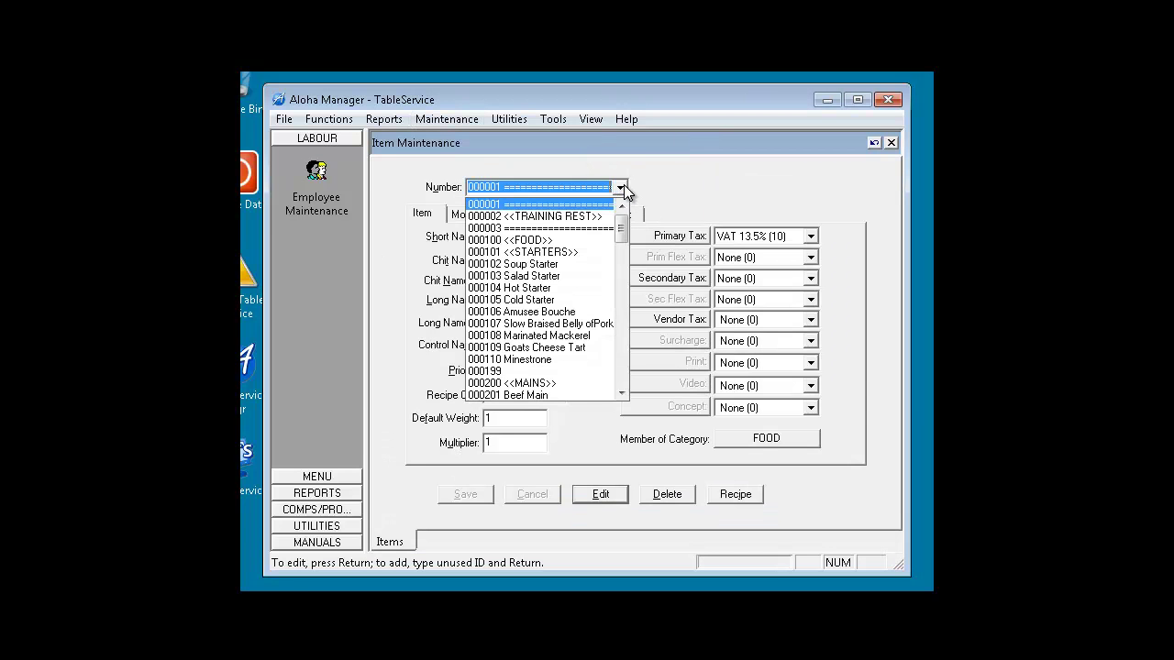
mouse_move(621, 229)
left_mouse_down()
mouse_move(626, 331)
mouse_move(622, 230)
left_mouse_up()
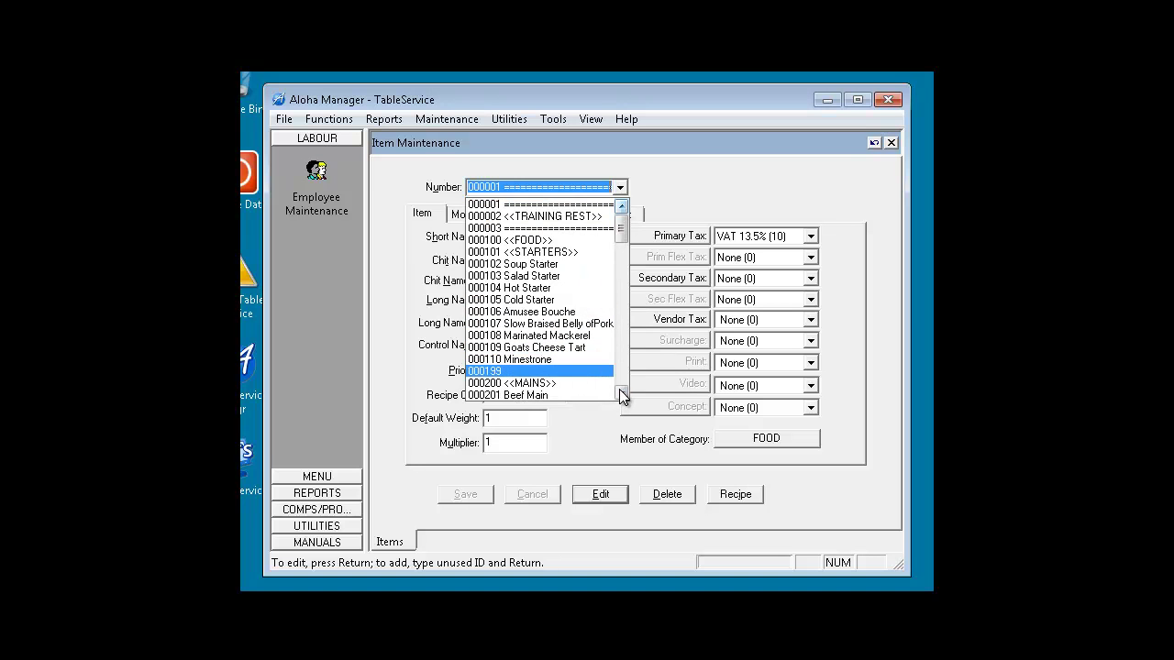
left_click_drag(621, 394, 622, 397)
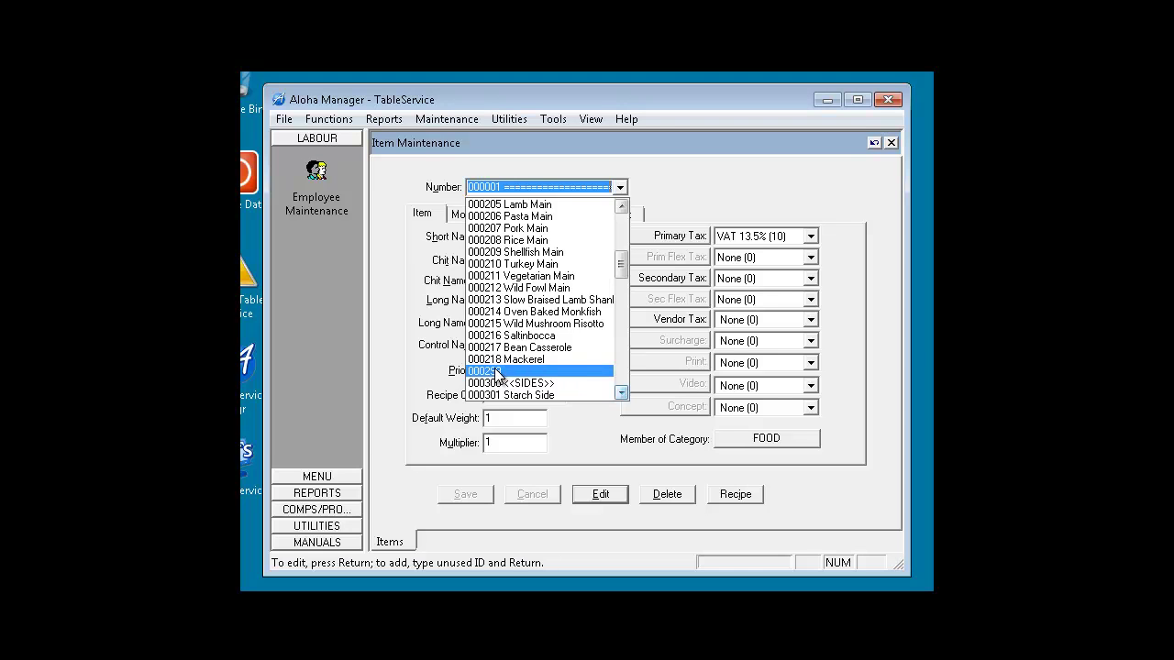
left_click(495, 371)
Create item 000250 with short name <<WWATCHERS>> and save it.
left_click(518, 186)
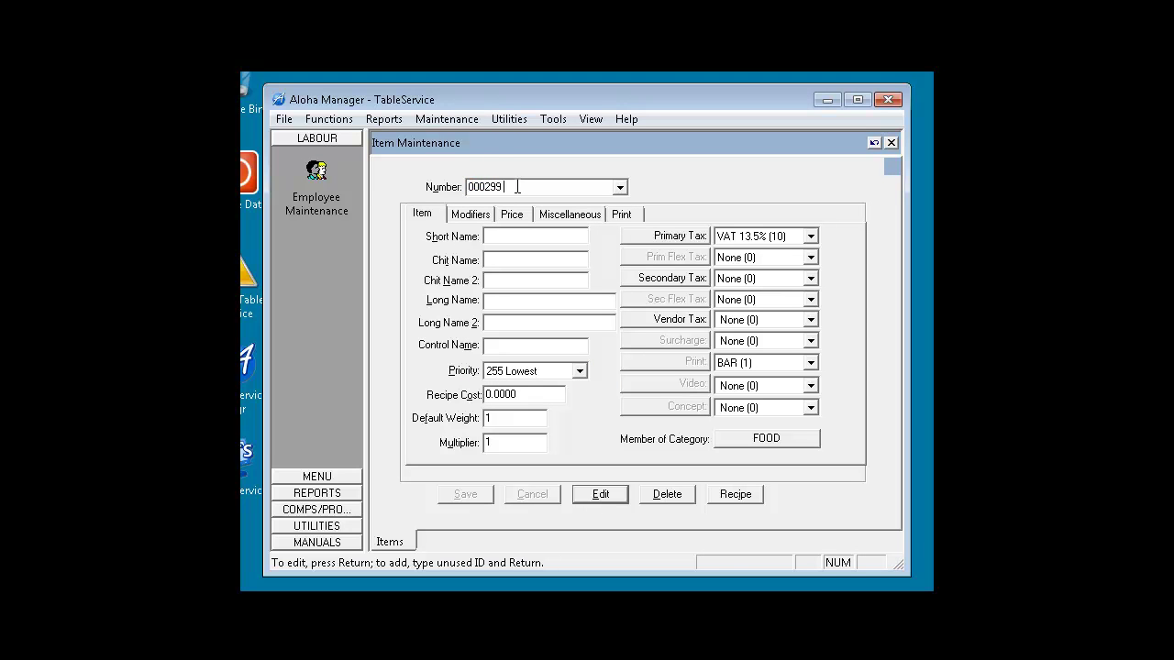
key("BackSpace")
key("BackSpace")
type("50")
key("Return")
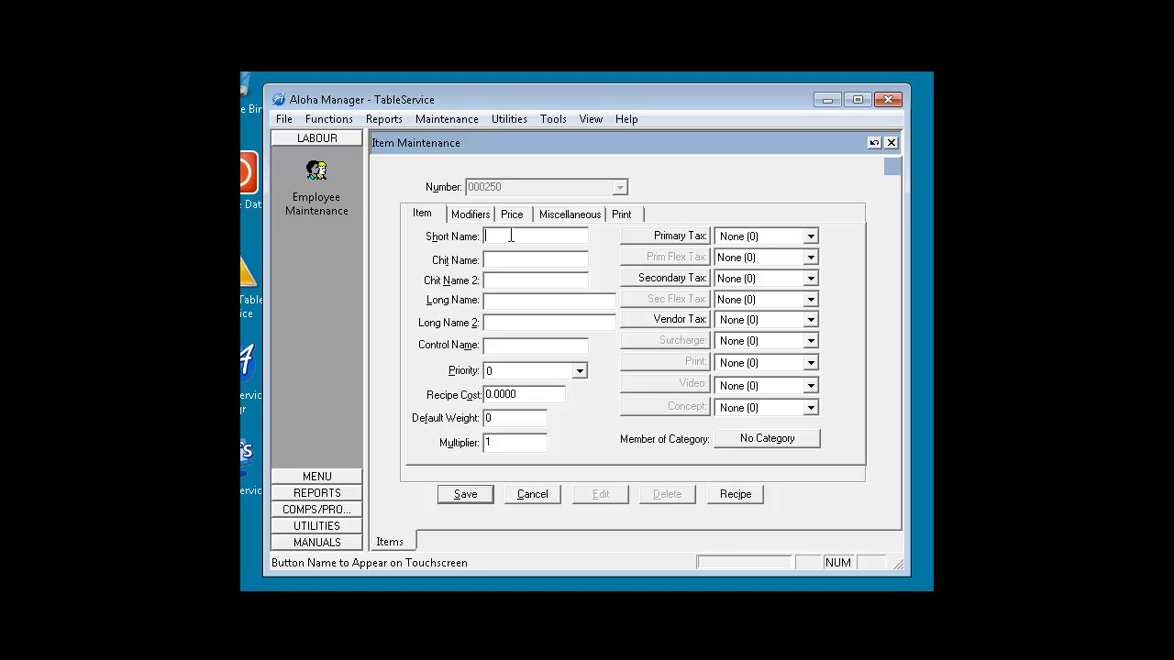
type("<<WWATCHERS>>")
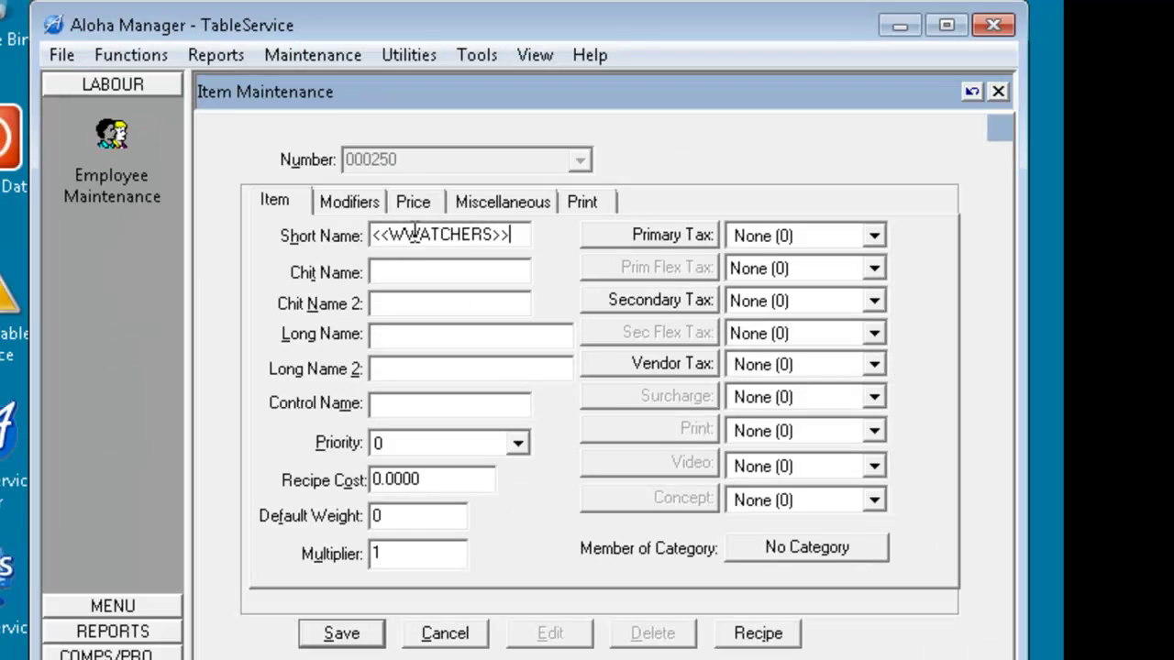
left_click(370, 627)
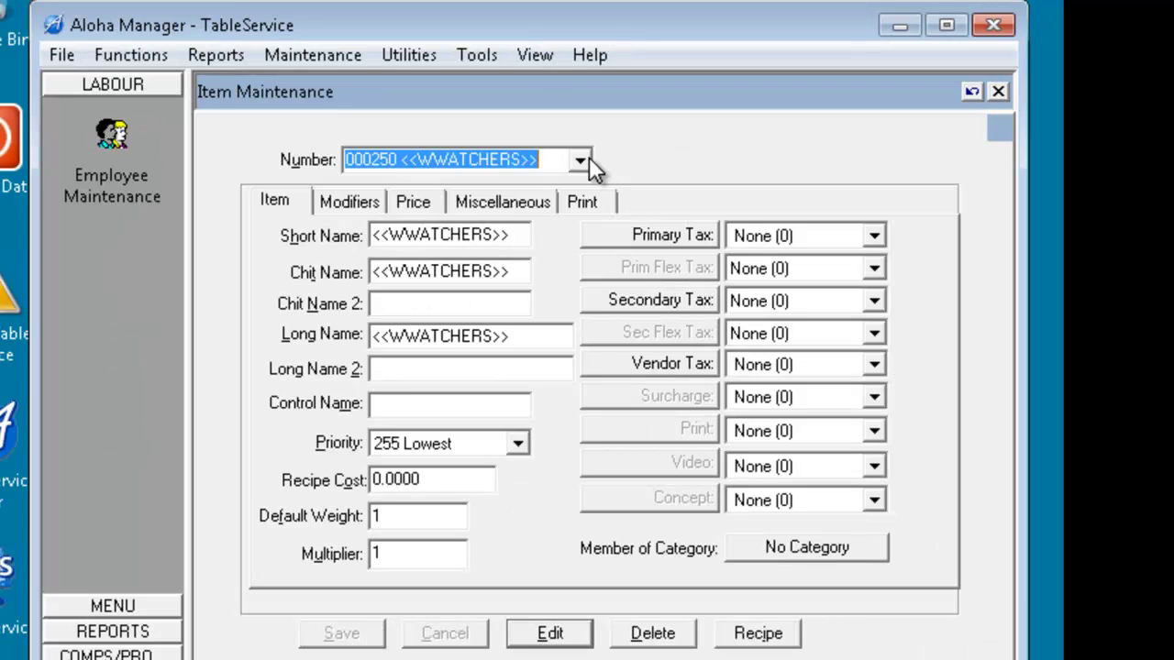
Change the item number to 000251 to start a new item.
left_click(580, 159)
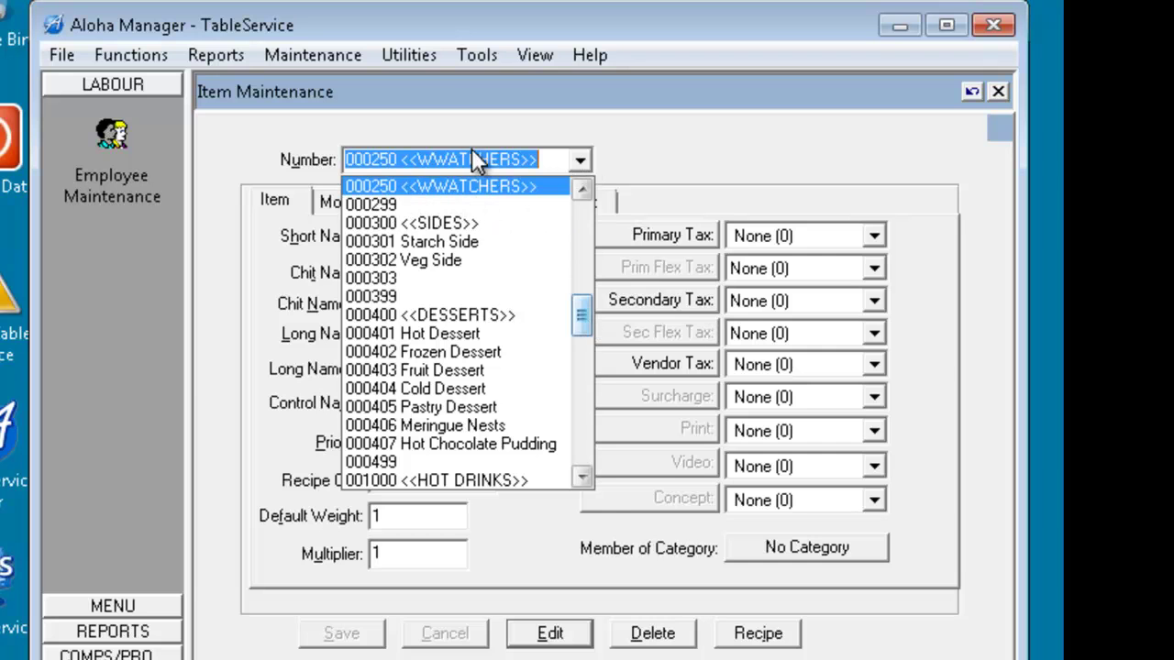
left_click(401, 152)
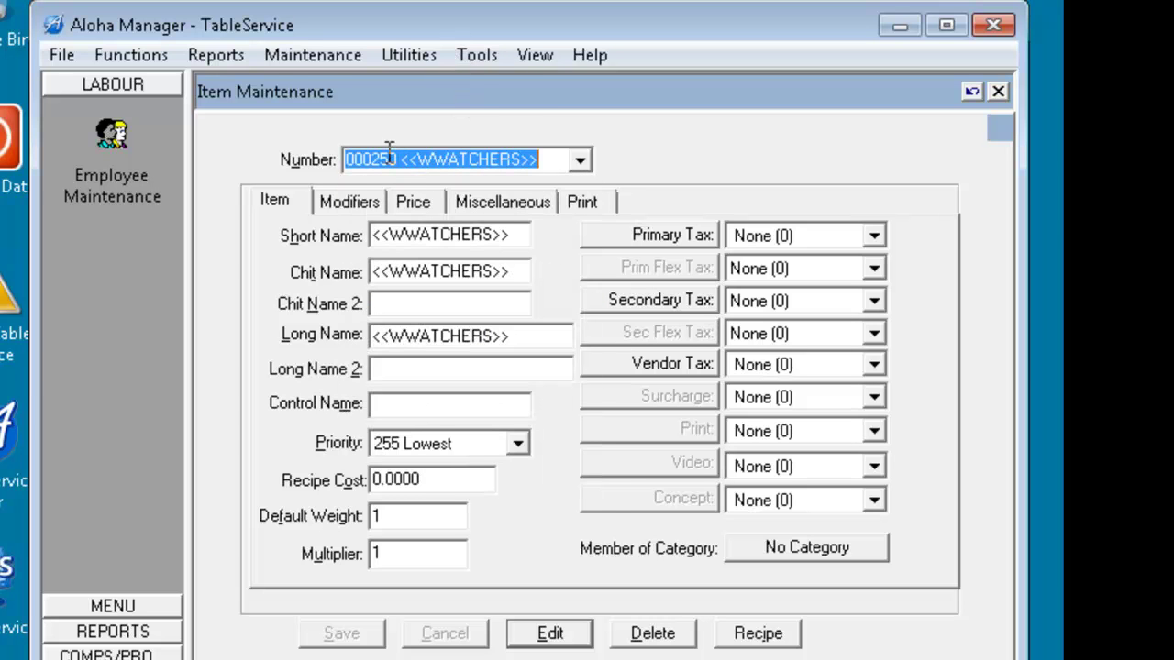
left_click_drag(390, 152, 564, 157)
type("1")
key("Return")
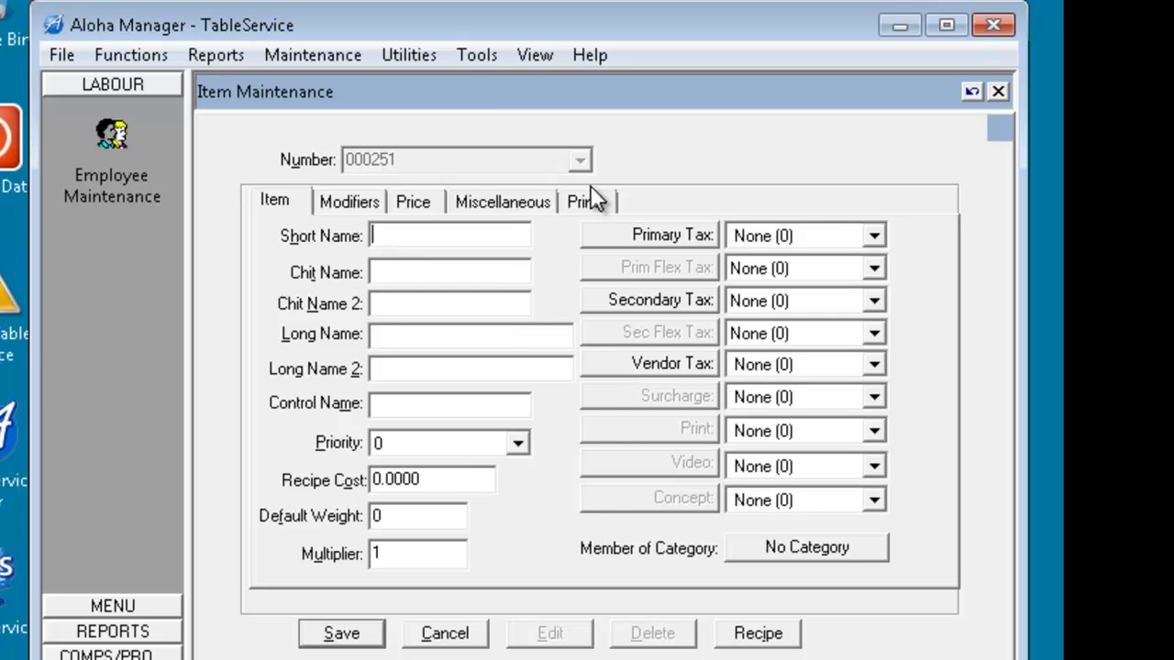
Name it WW Pasta, with chit name Low Cal Pasta and long name Weight Watchers Pasta.
type("WW Past")
type("a")
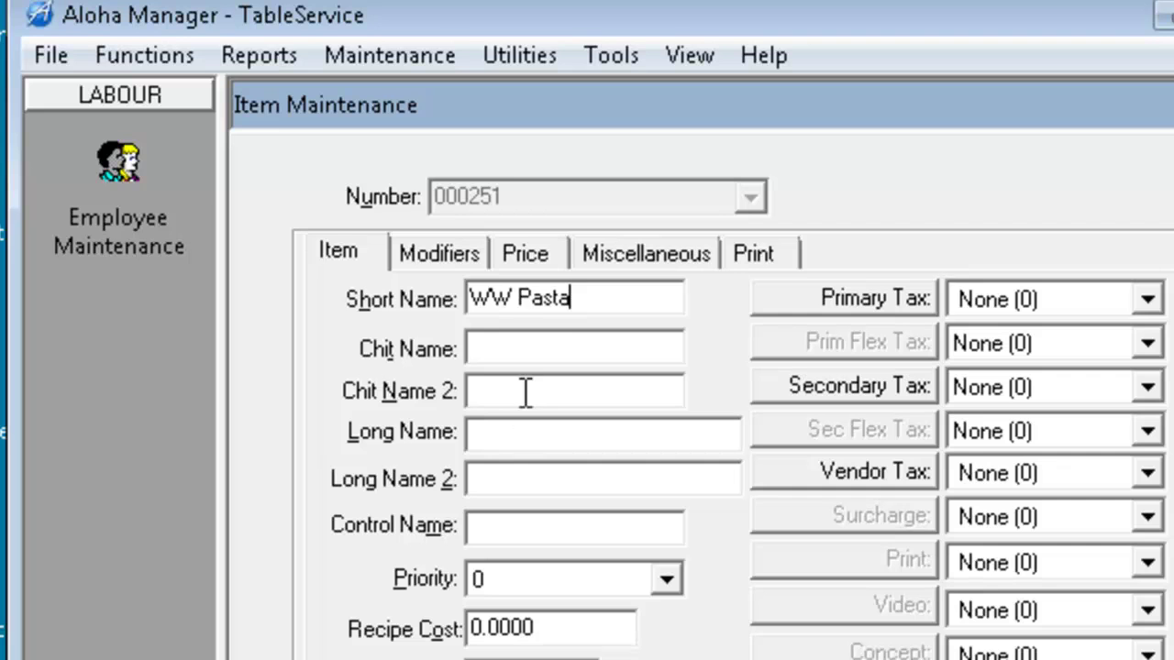
left_click(531, 347)
type("Low Cal Pasta")
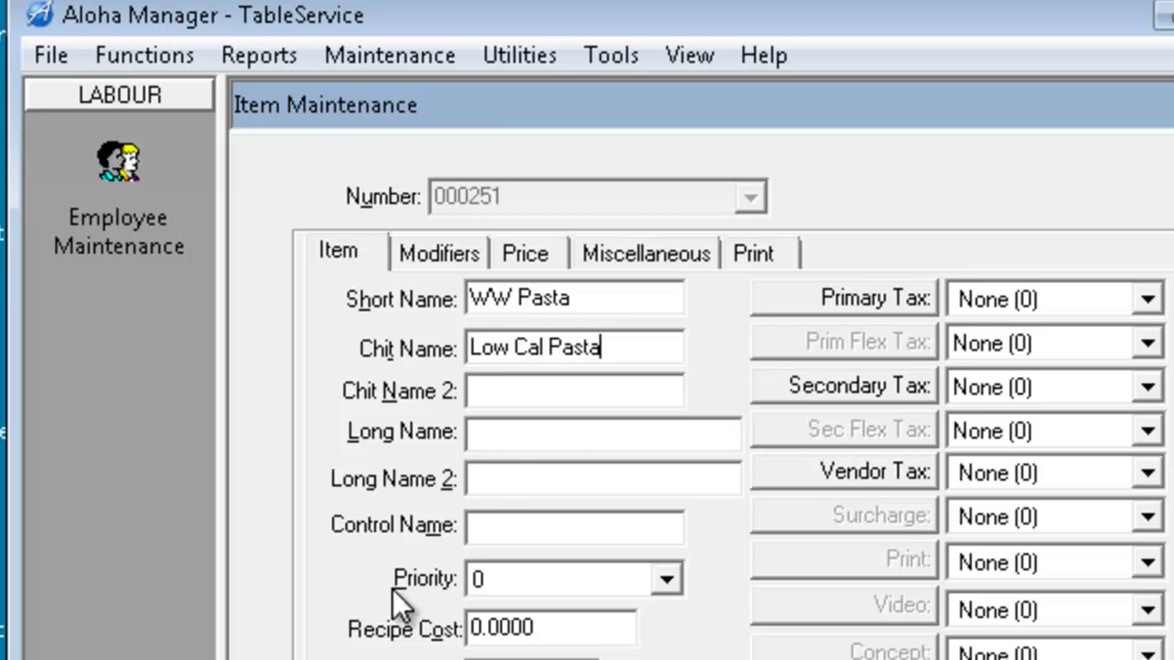
left_click(515, 434)
type("Weight Watchers Pasta")
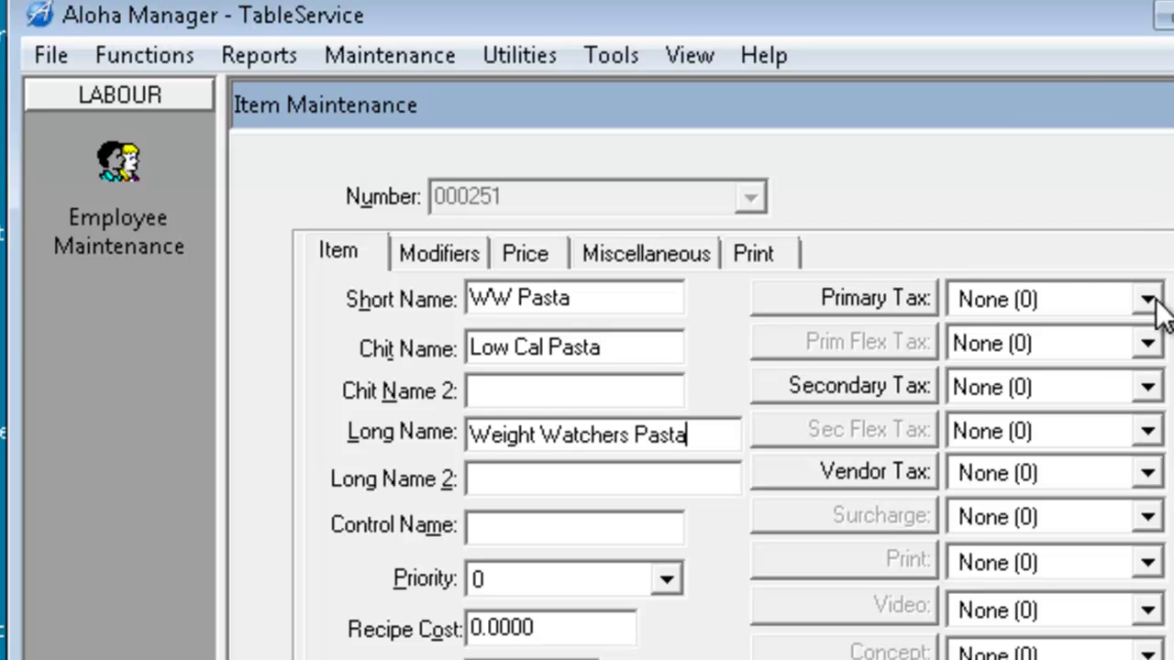
left_click(1148, 299)
Give WW Pasta a primary tax of VAT 13.5% (10) and close Category Maintenance.
left_click(1101, 357)
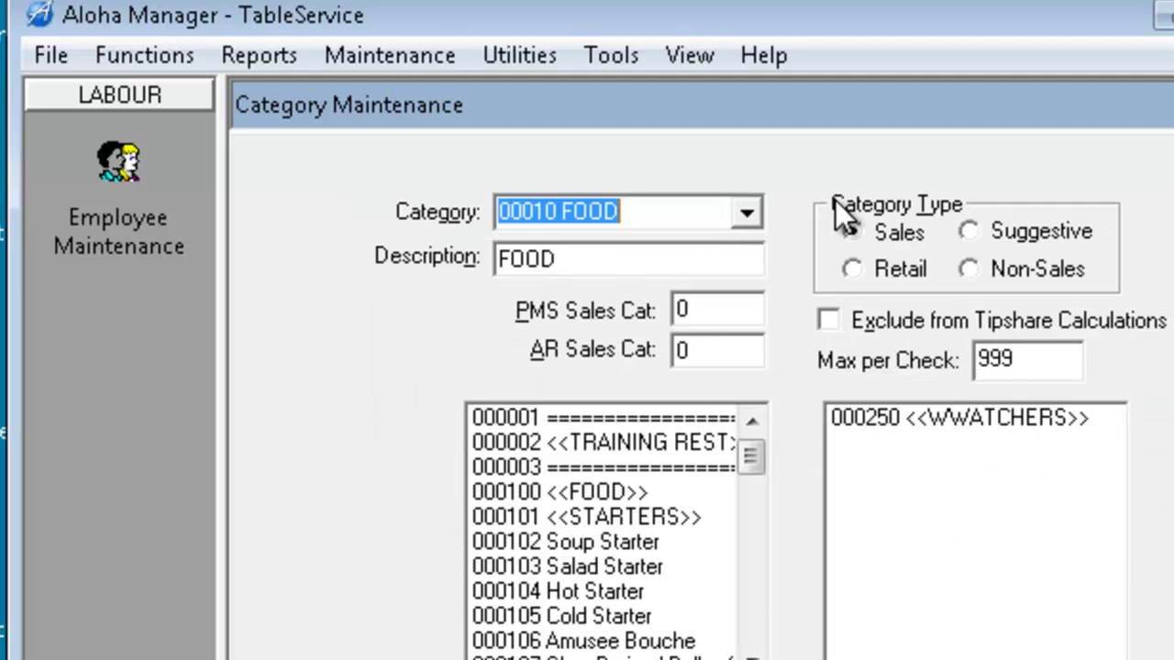
left_click(852, 231)
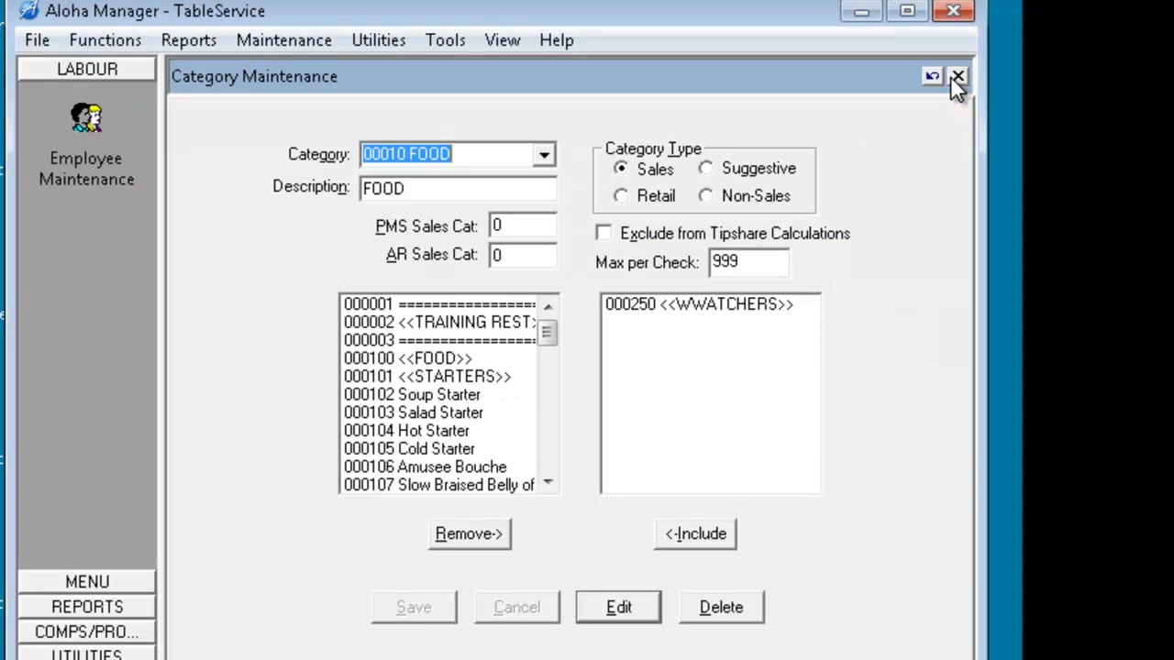
left_click(956, 76)
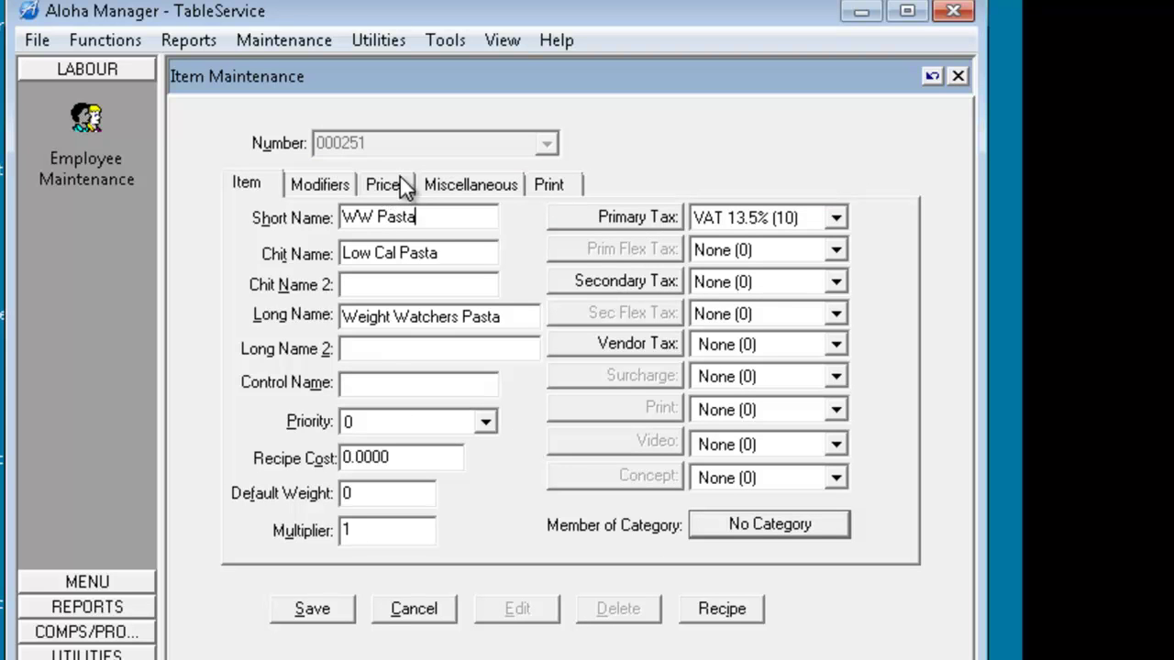
Save WW Pasta and start new item 000252 for WW Chicken.
left_click(332, 610)
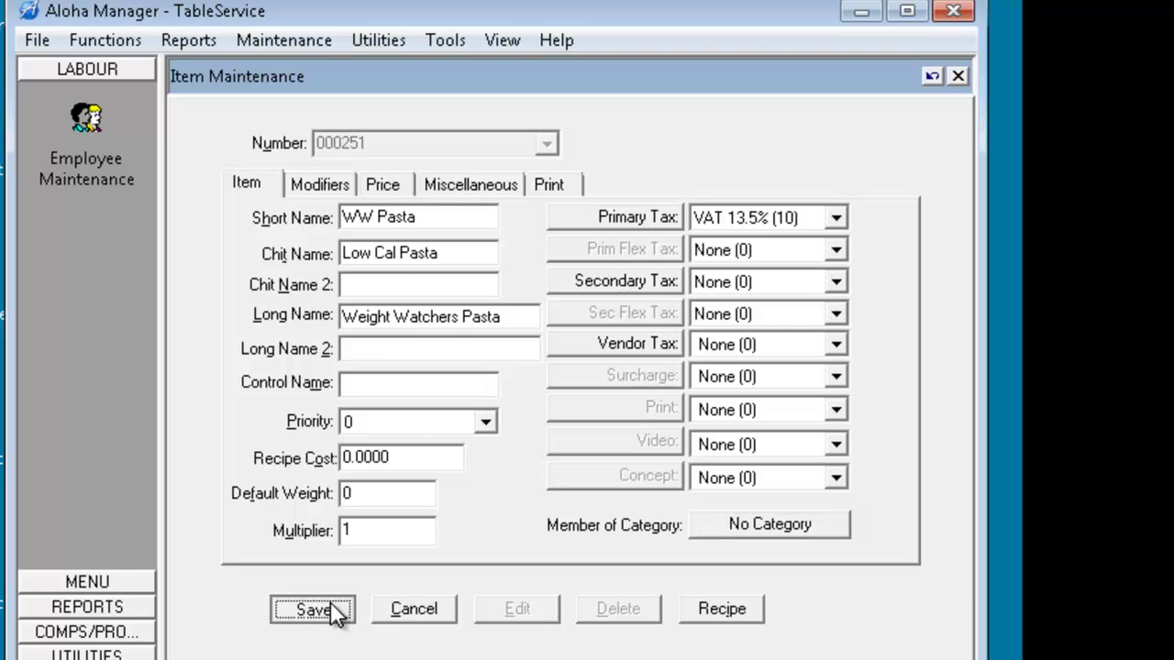
left_click_drag(359, 145, 644, 165)
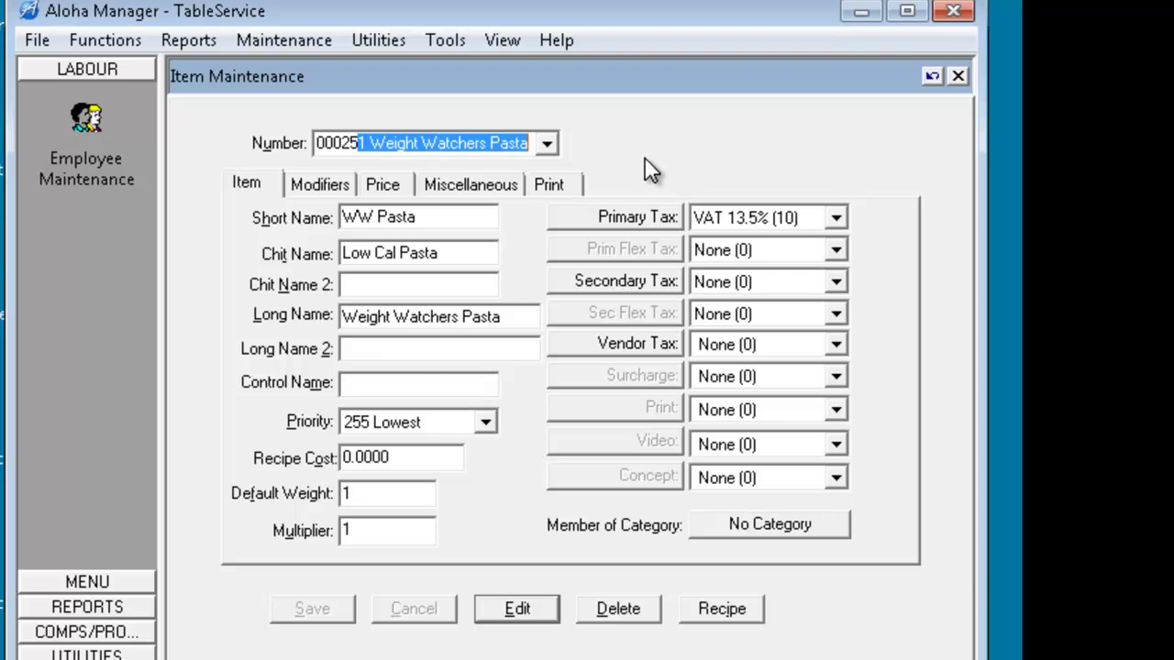
type("2")
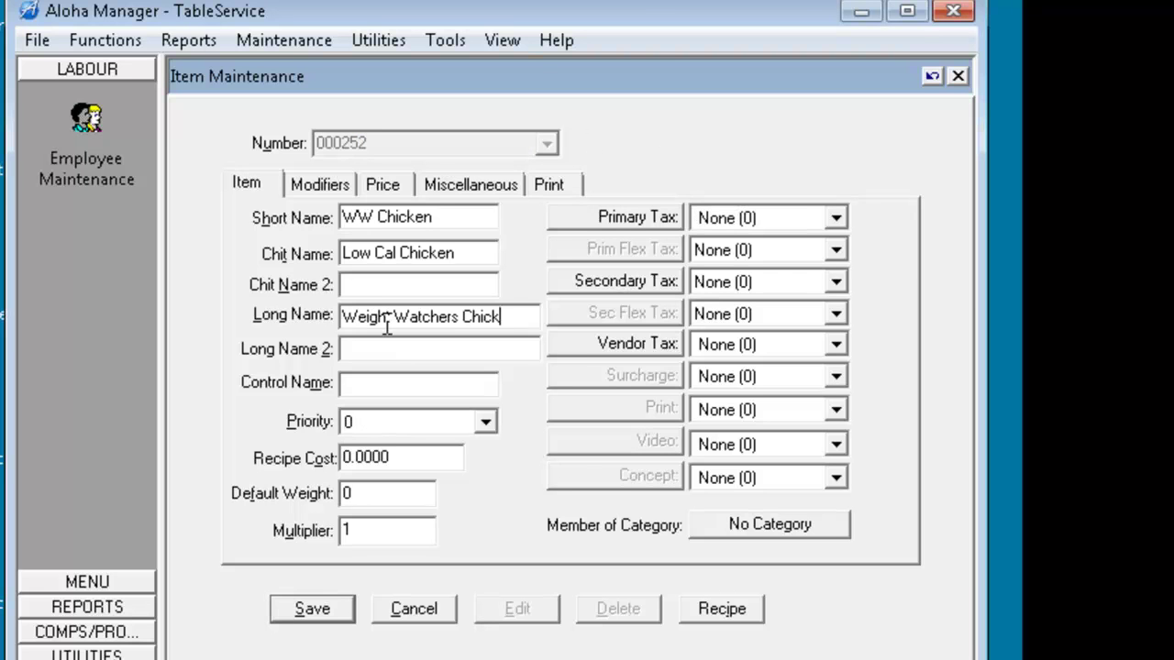
type("en")
Set WW Chicken's primary tax to VAT 13.5% (10) and save it.
left_click(809, 217)
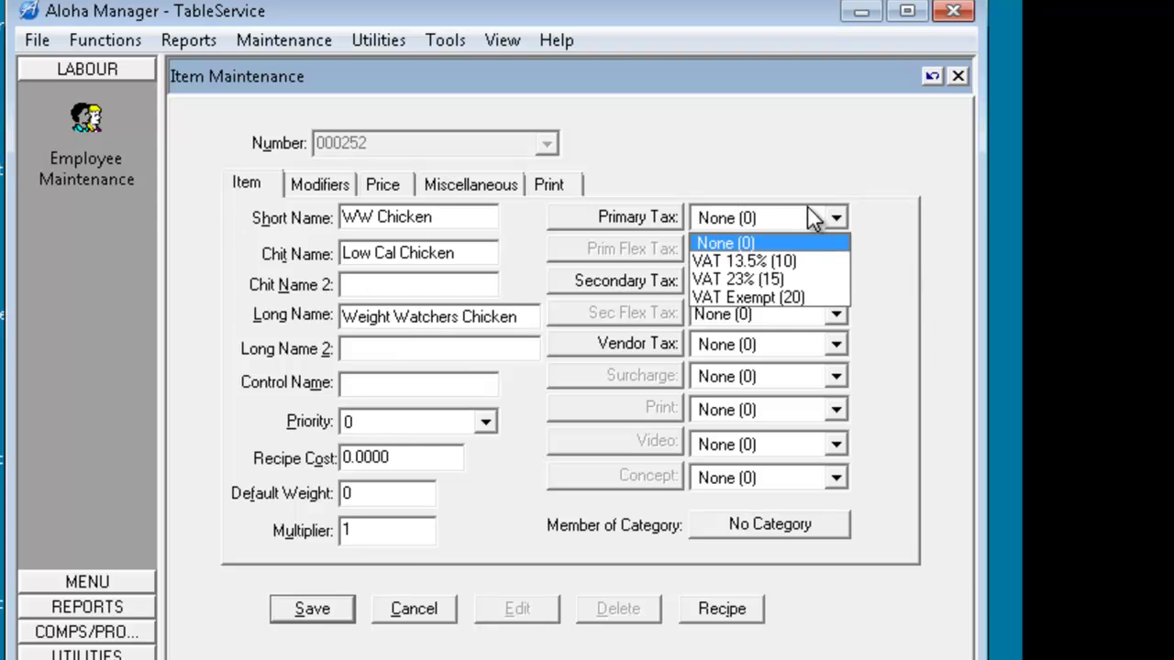
left_click(789, 262)
left_click(341, 612)
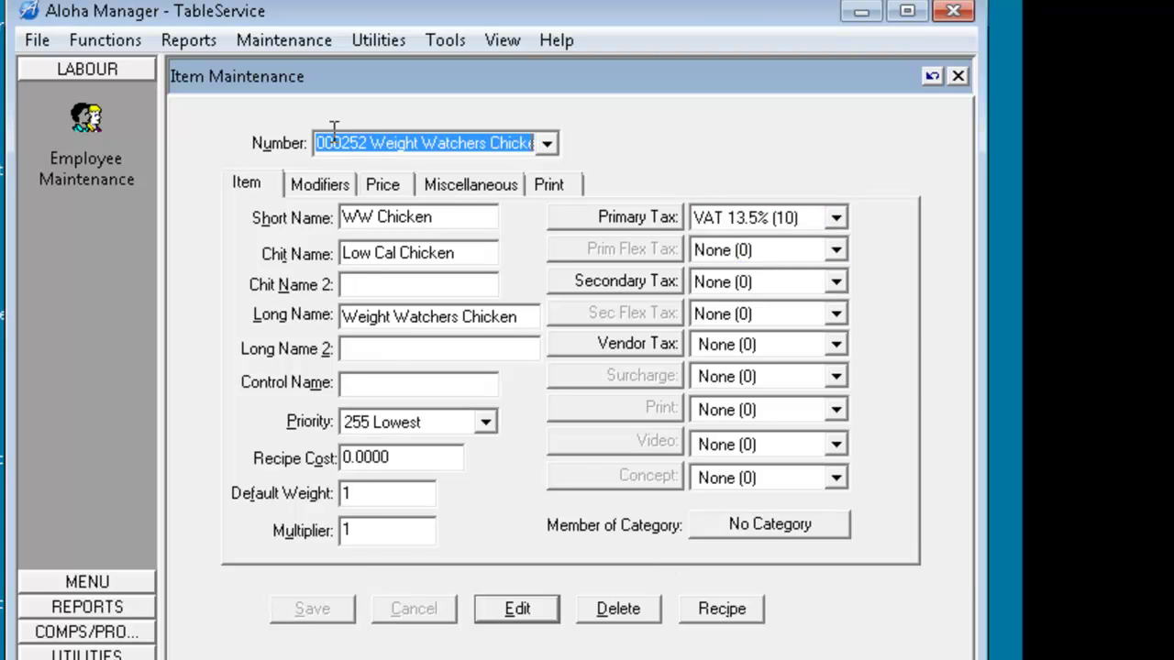
left_click(365, 143)
key("shift+End")
Create item 000253 WW Stir Fry with VAT 13.5% (10) primary tax and save it.
type("3")
key("Return")
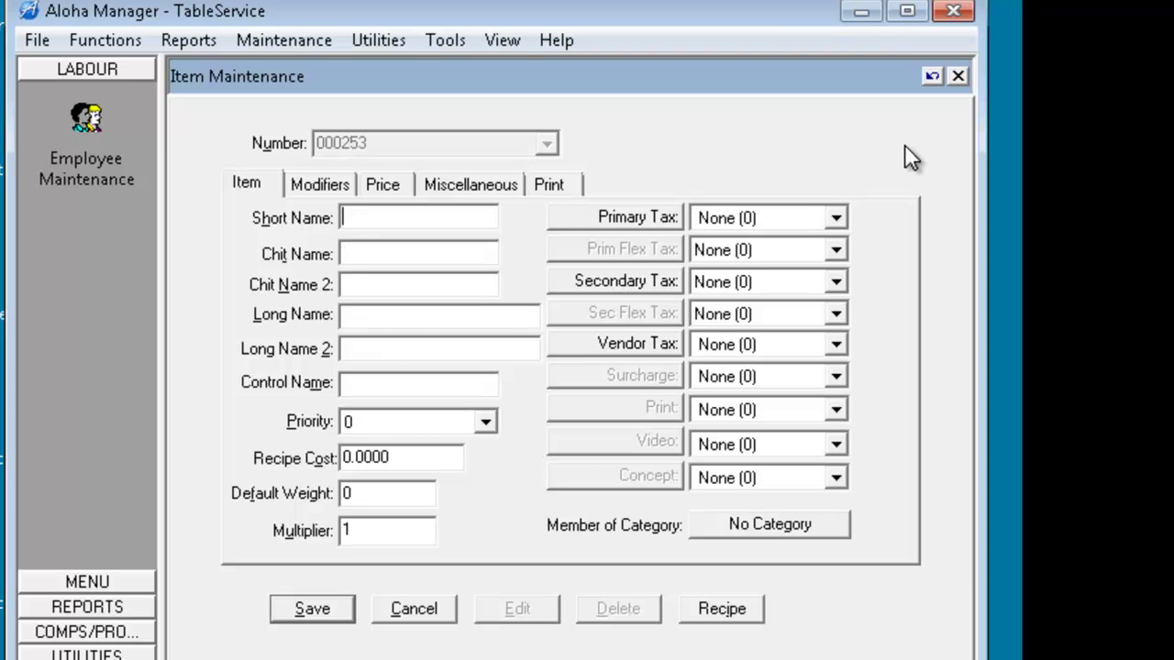
type("WW Stir Fry")
left_click(464, 254)
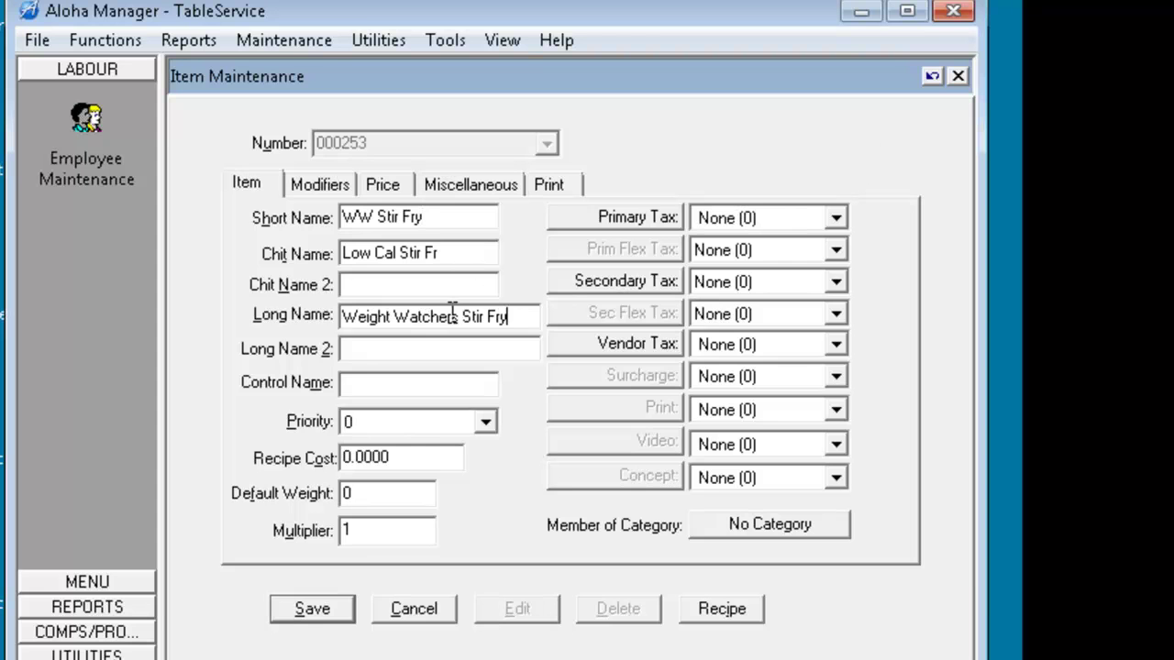
left_click(784, 220)
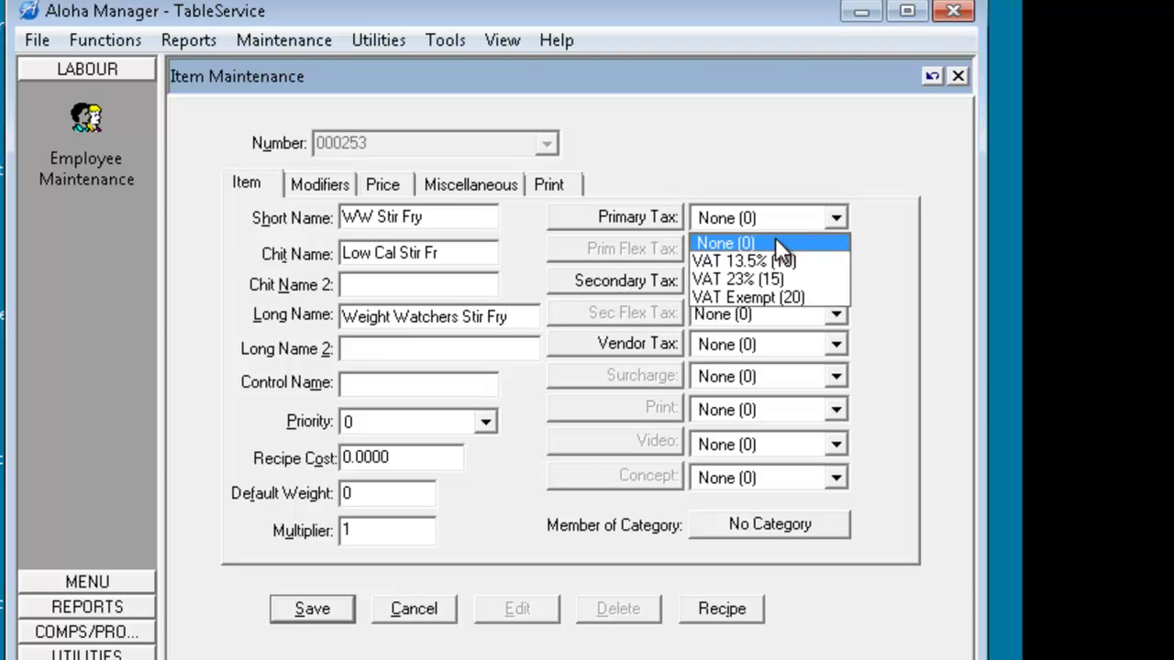
left_click(778, 262)
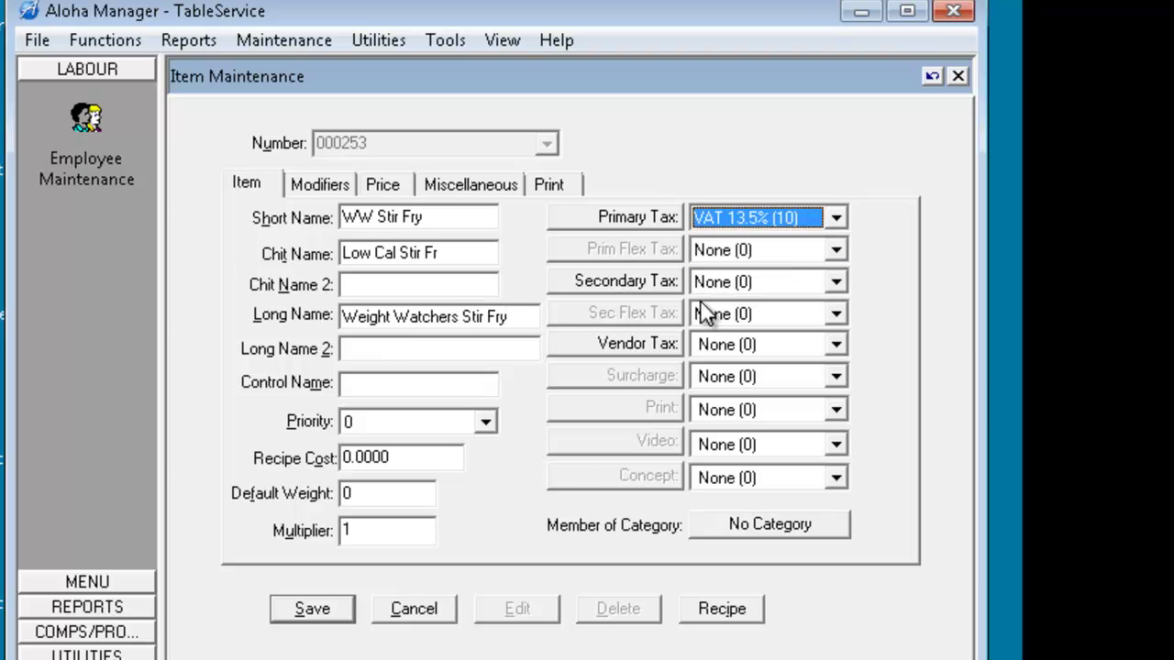
left_click(310, 610)
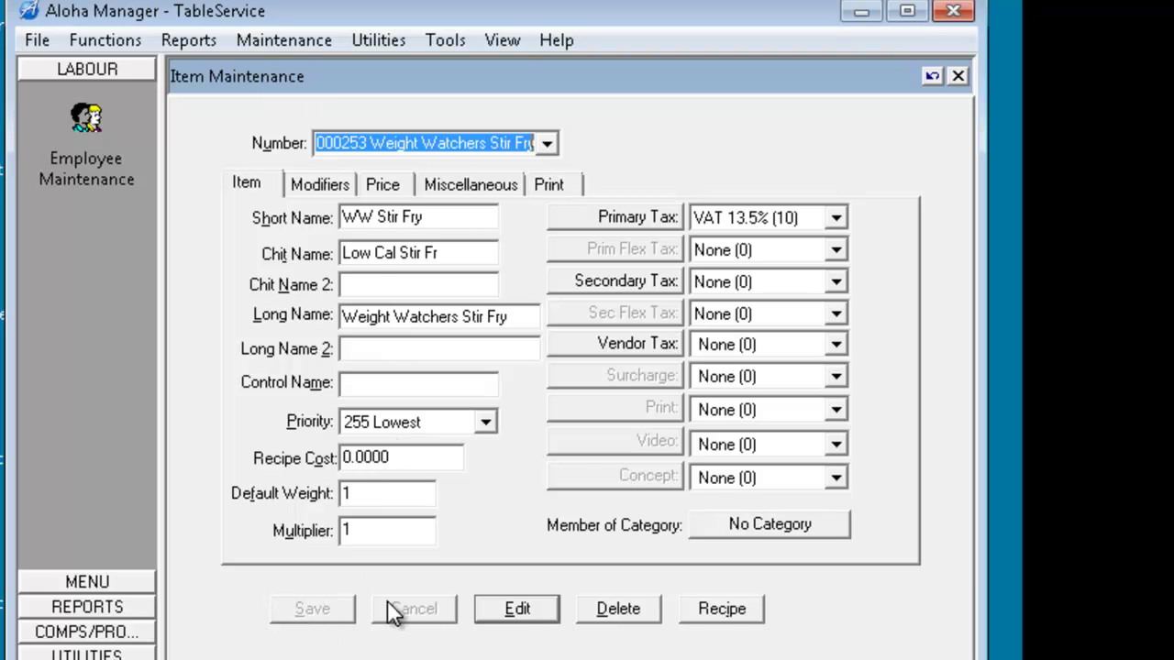
left_click(268, 39)
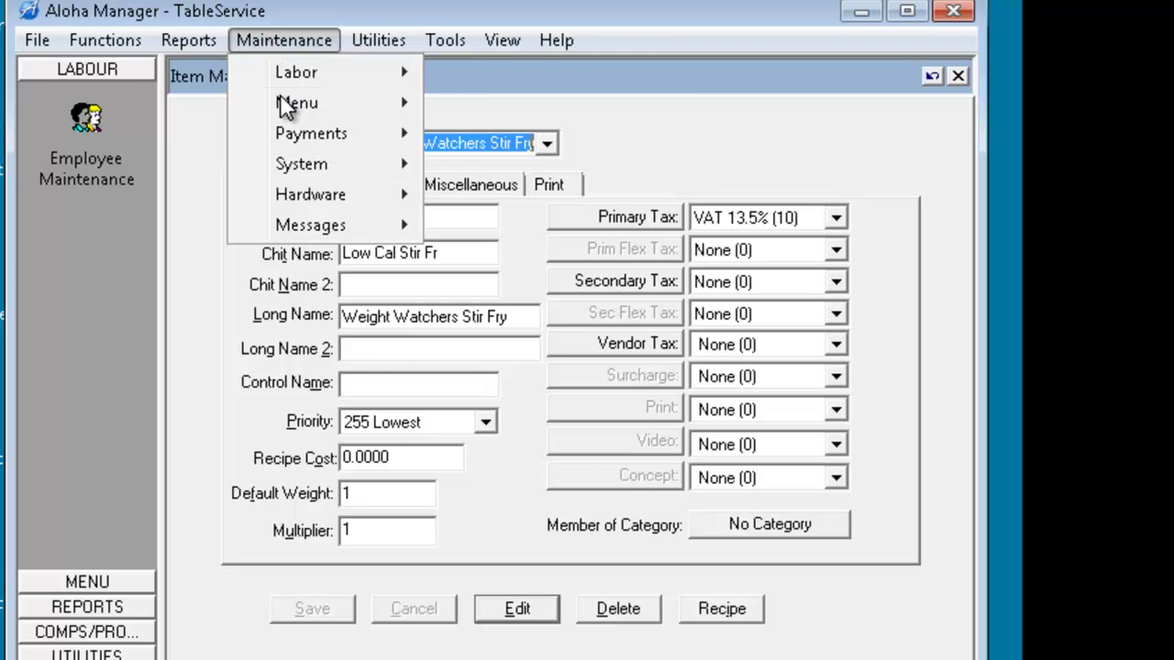
In Submenu maintenance, start submenu 005 with short name WEIGHT WAT.
mouse_move(280, 110)
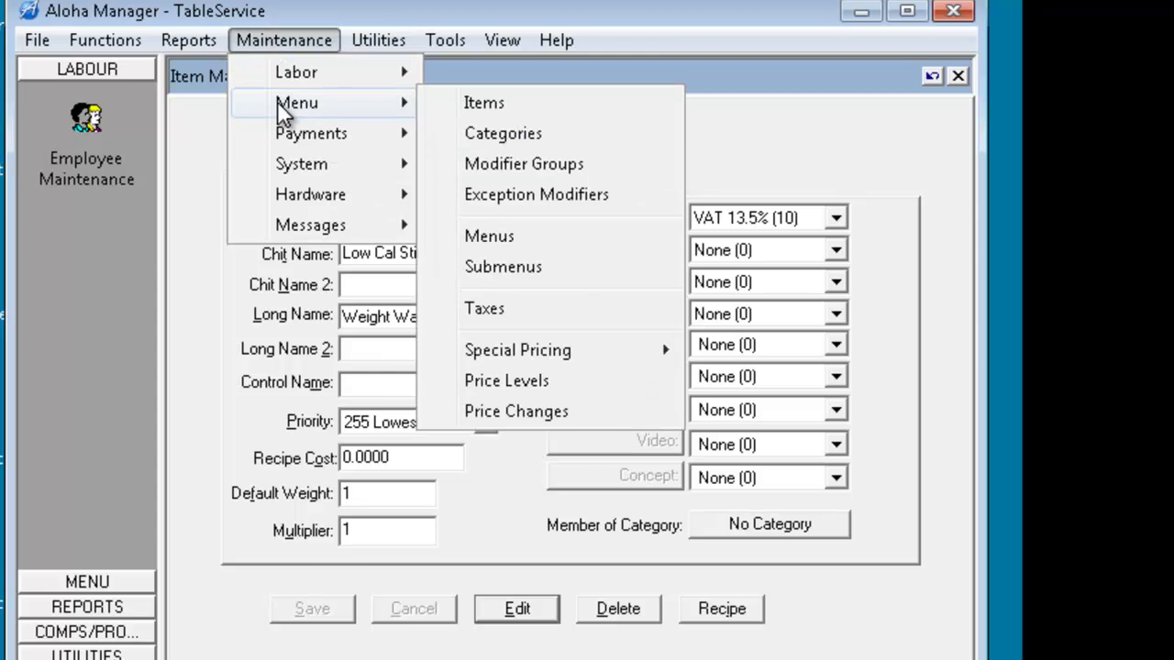
left_click(556, 271)
left_click(484, 176)
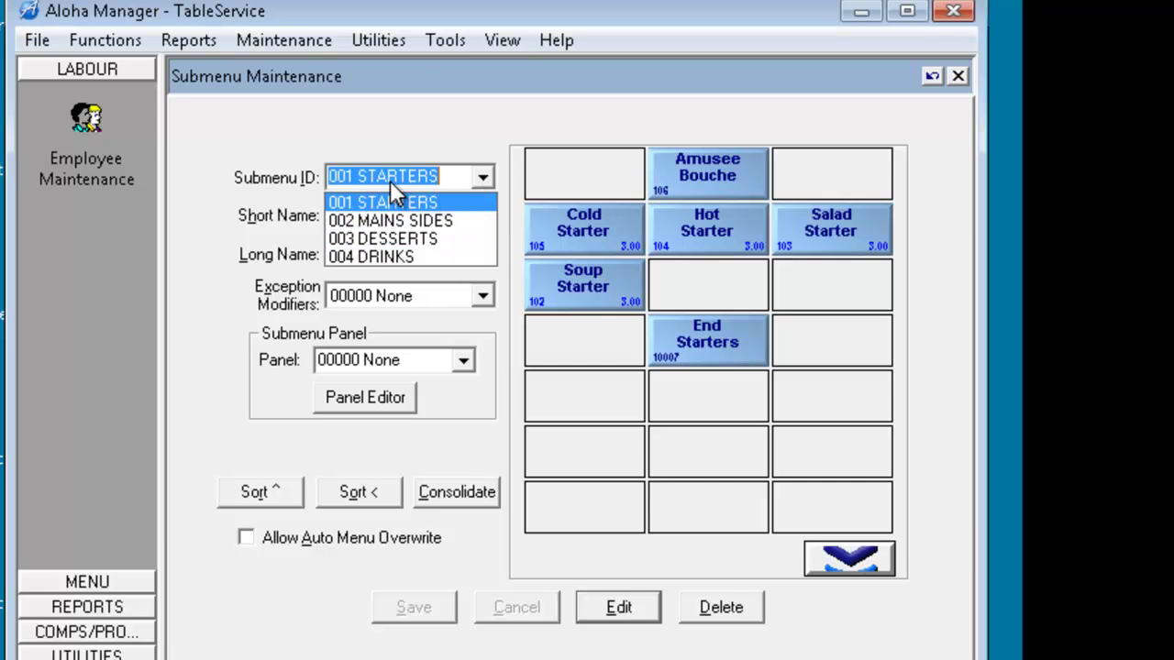
left_click(341, 174)
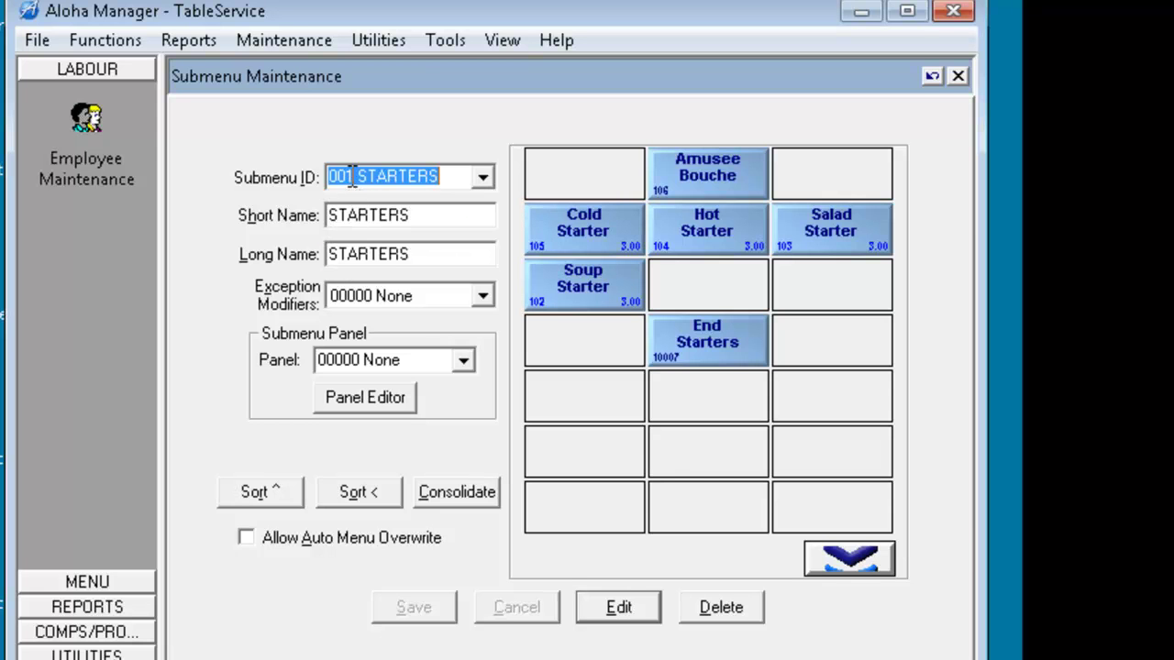
left_click_drag(342, 176, 579, 183)
type("5")
key("Tab")
type("WEIGHT WAT")
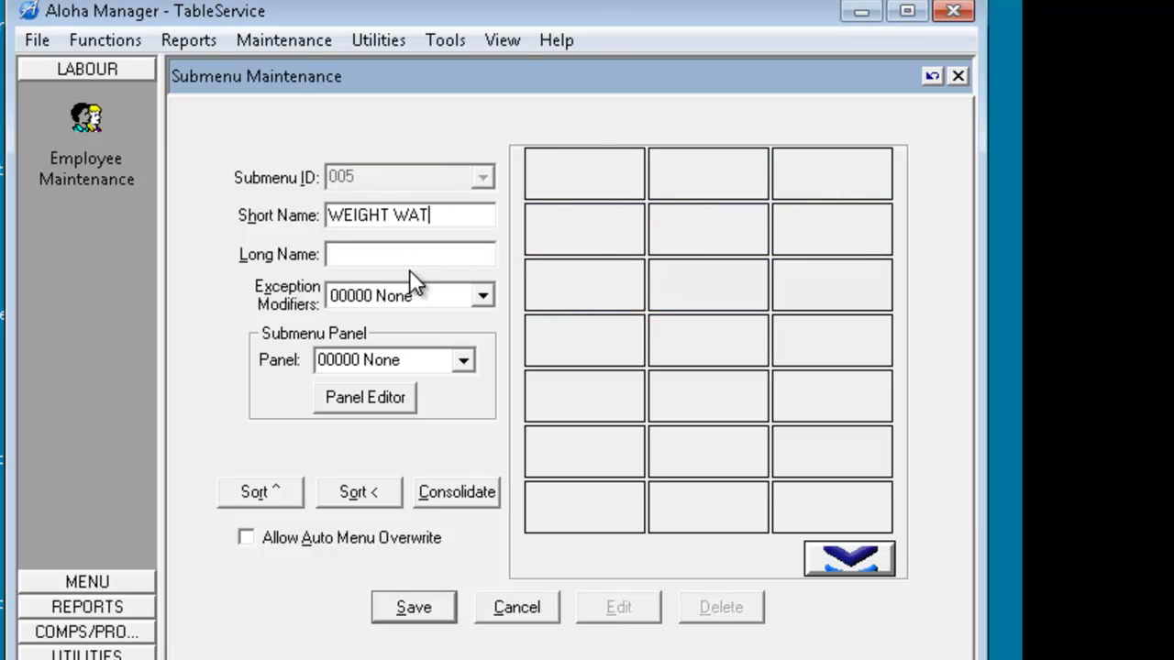
Add a button for item 000251 WW Pasta in the first slot, using the item price.
double_click(596, 183)
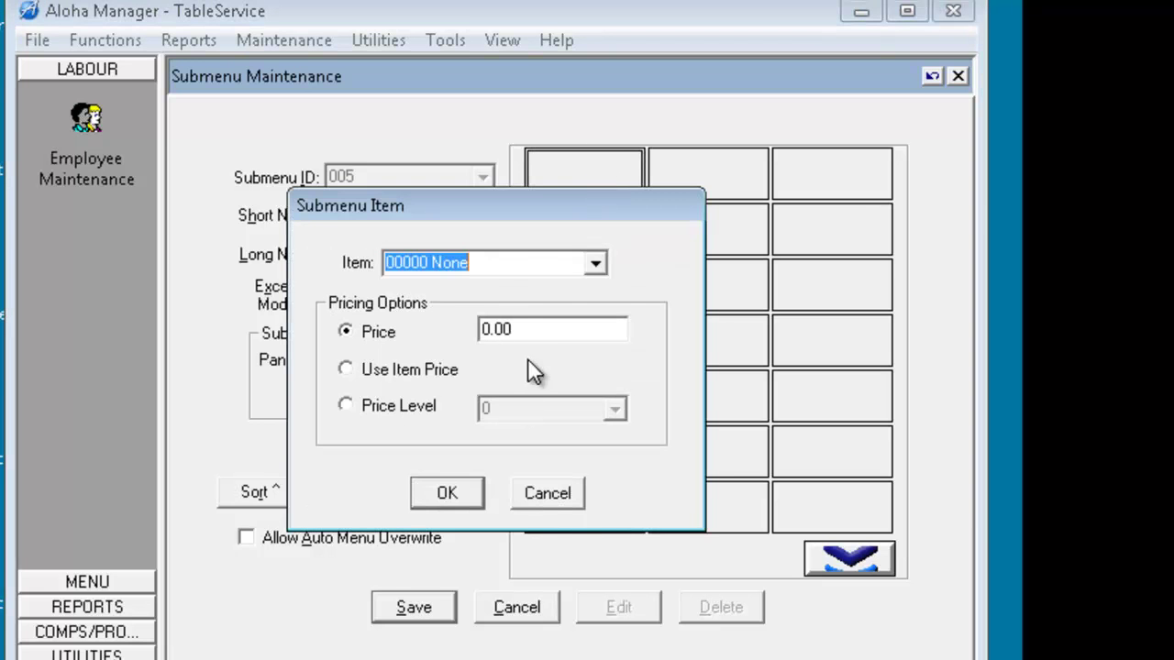
left_click(596, 263)
left_click(597, 379)
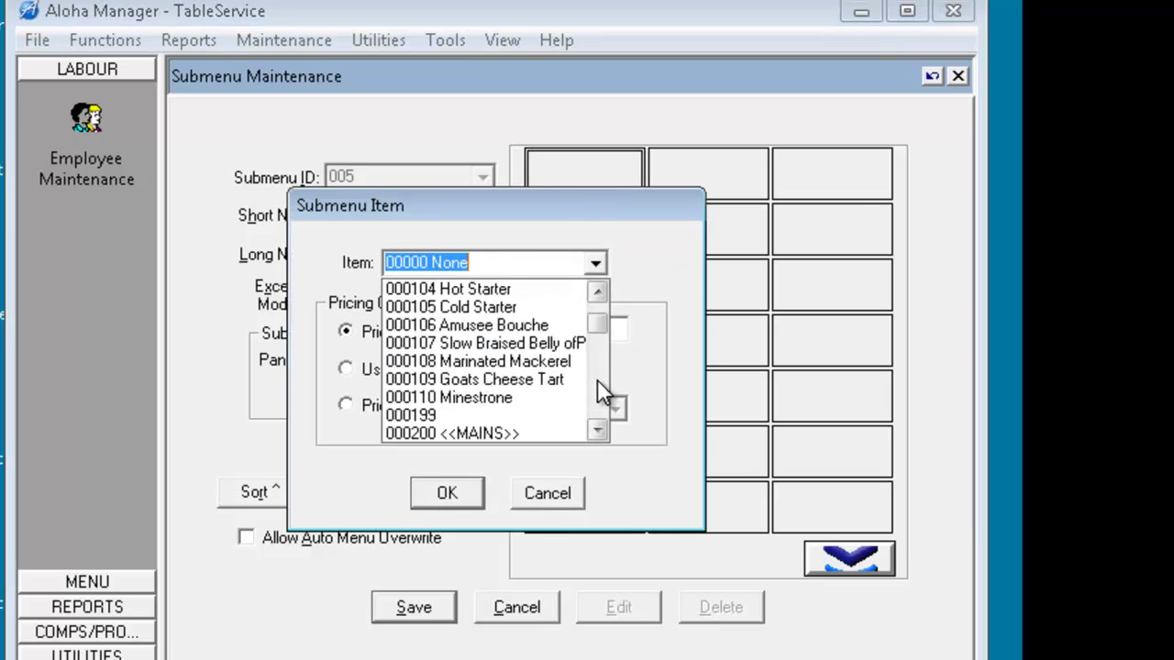
left_click(597, 379)
left_click(594, 392)
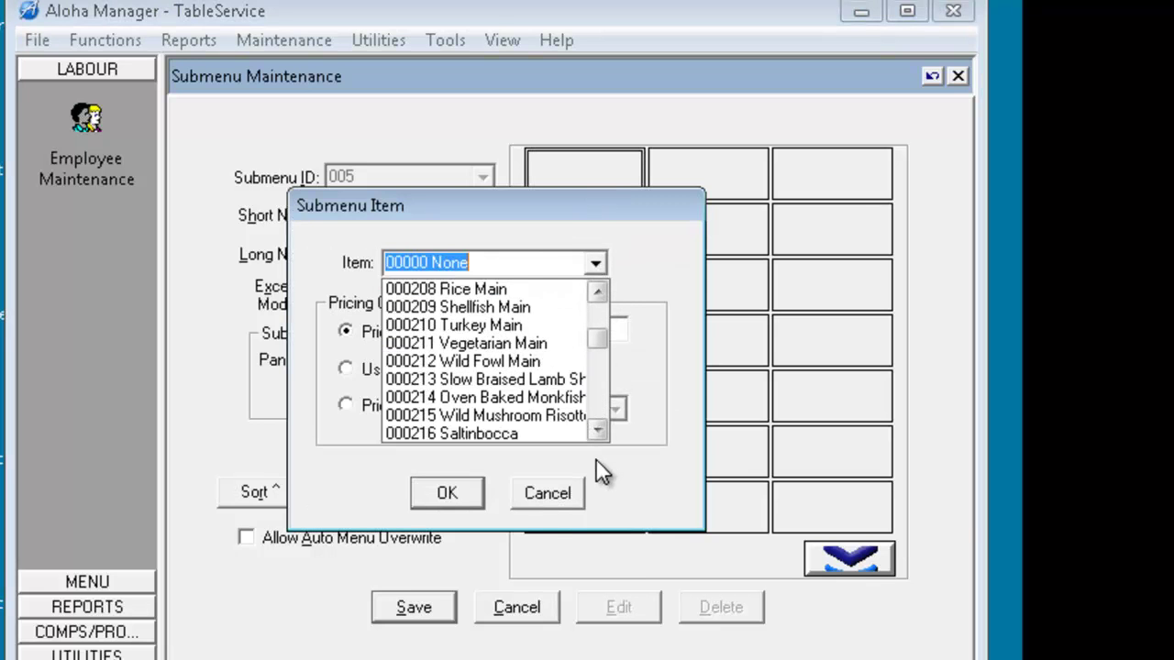
left_click(598, 430)
left_click(598, 430)
left_click(598, 430)
left_click(598, 430)
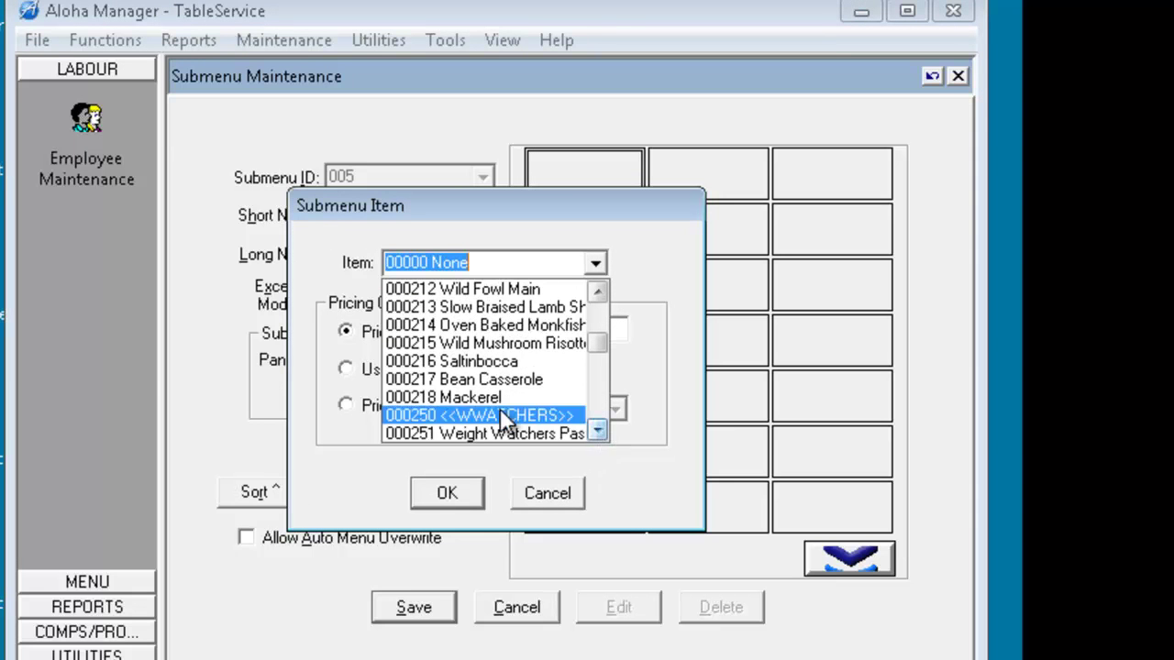
left_click(525, 430)
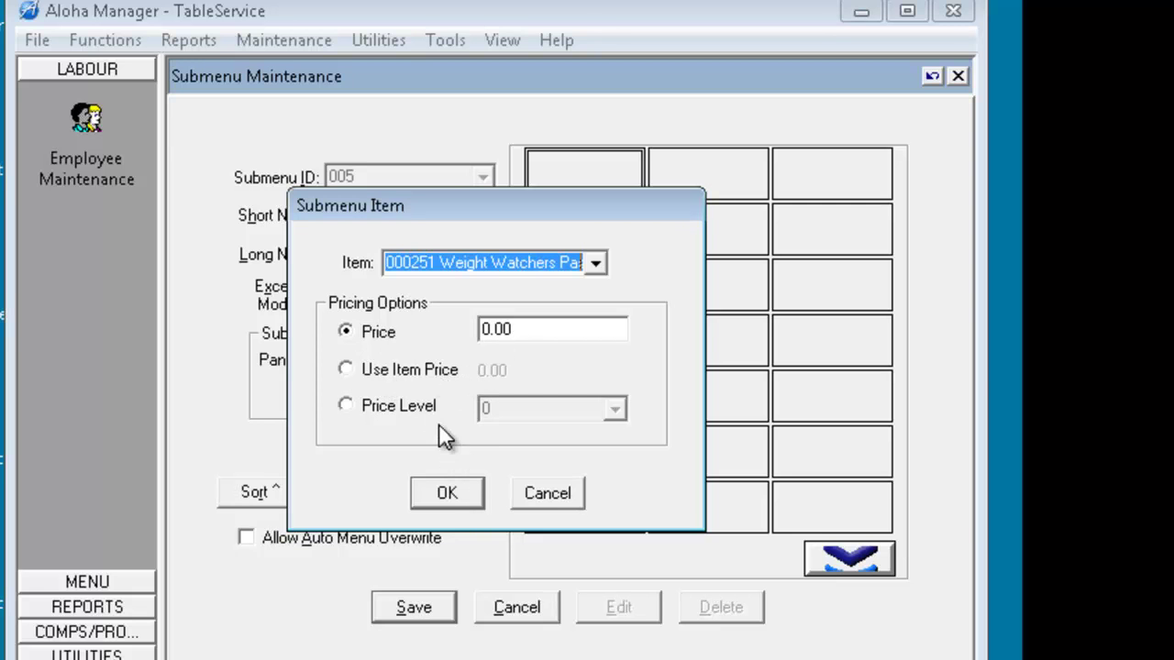
left_click(403, 368)
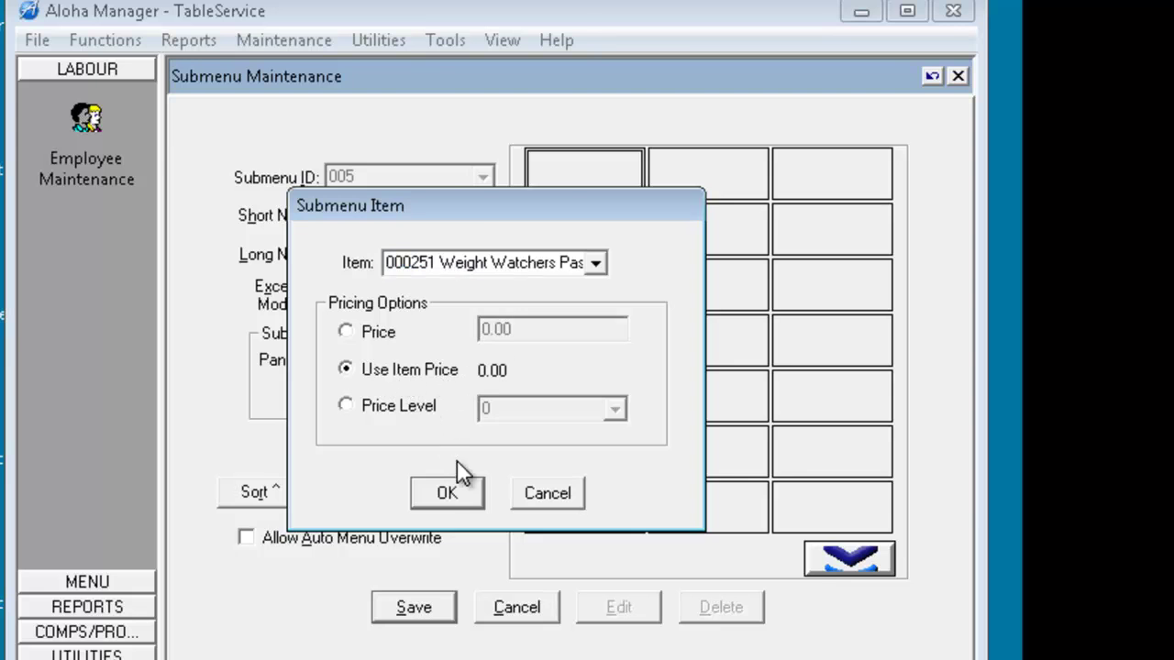
left_click(465, 492)
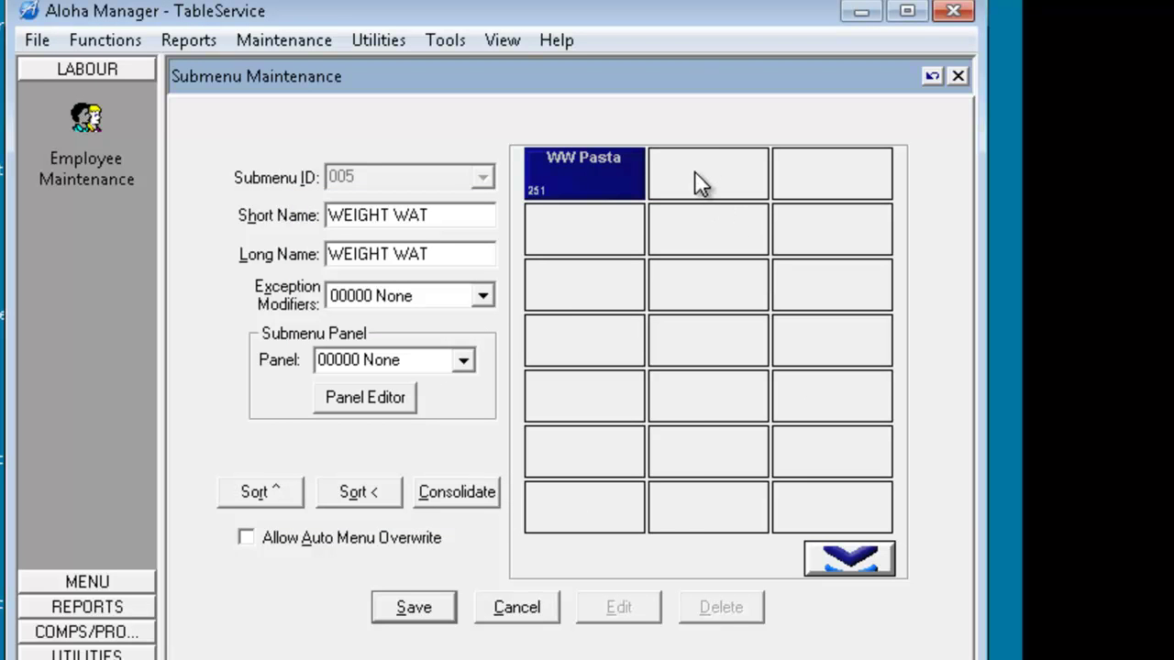
Add a WW Chicken button for item 000252 in the third row, using the item price.
double_click(602, 275)
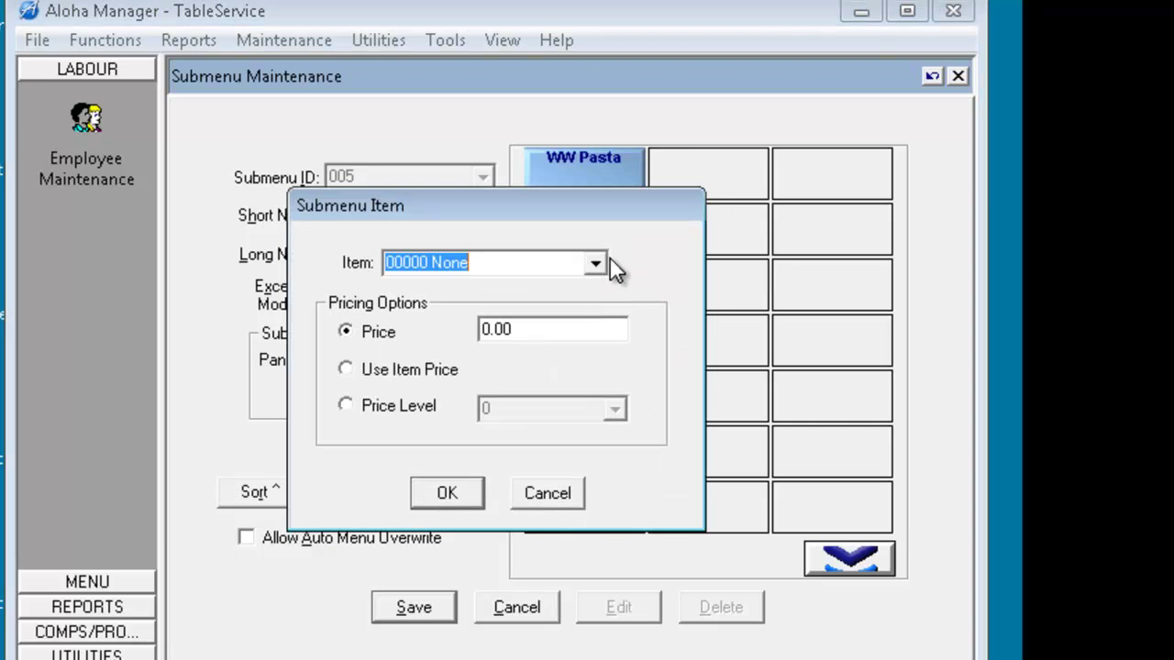
left_click(596, 262)
scroll(602, 400, "down", 8)
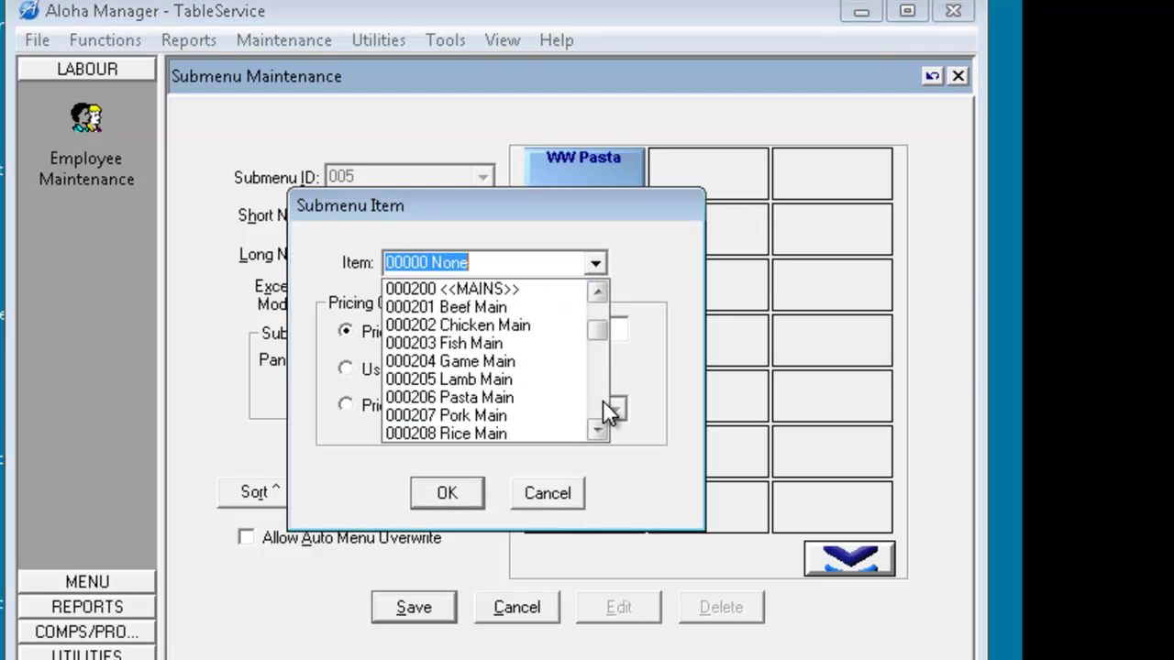
left_click(597, 430)
left_click(597, 429)
left_click(597, 429)
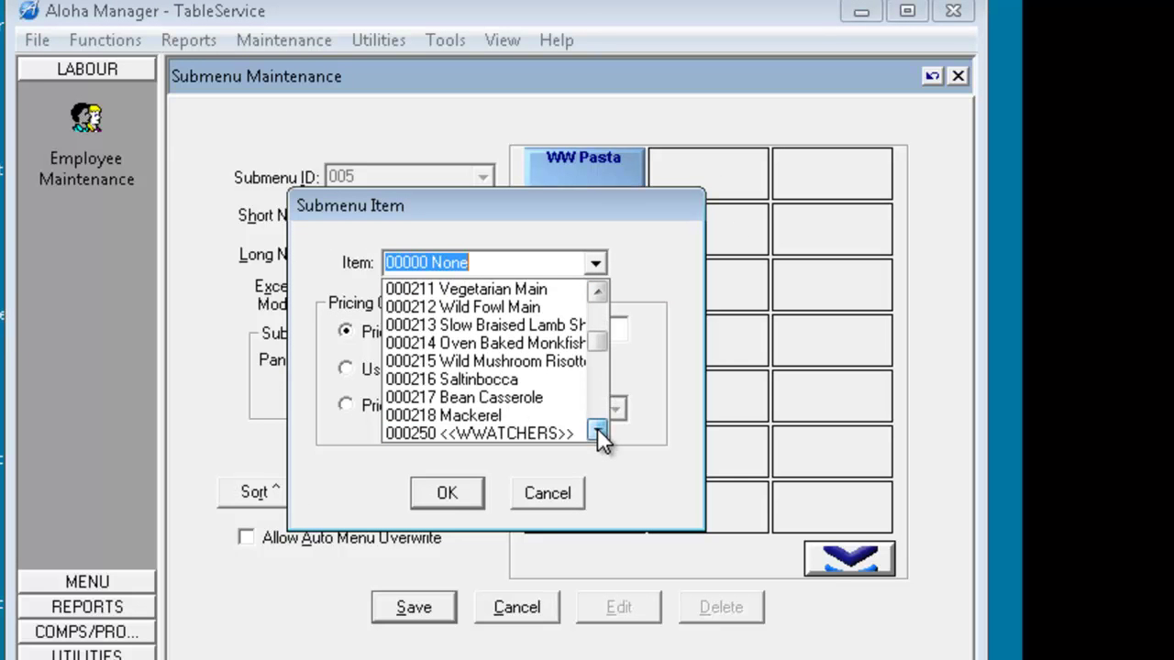
left_click(597, 427)
left_click(597, 428)
left_click(561, 434)
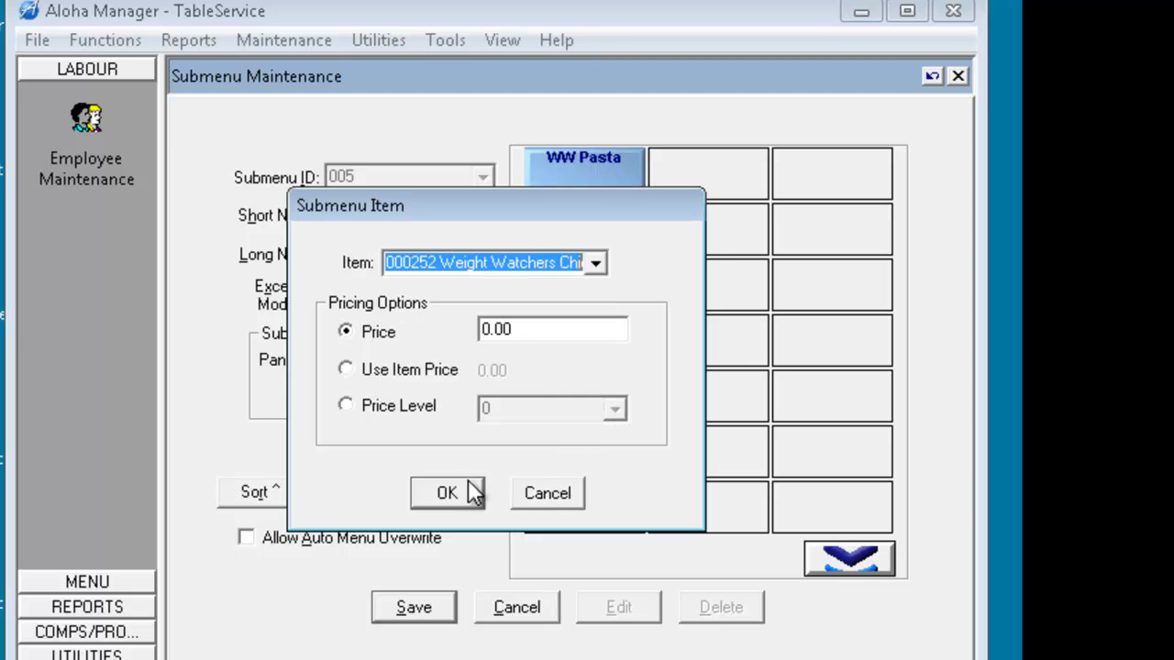
left_click(403, 372)
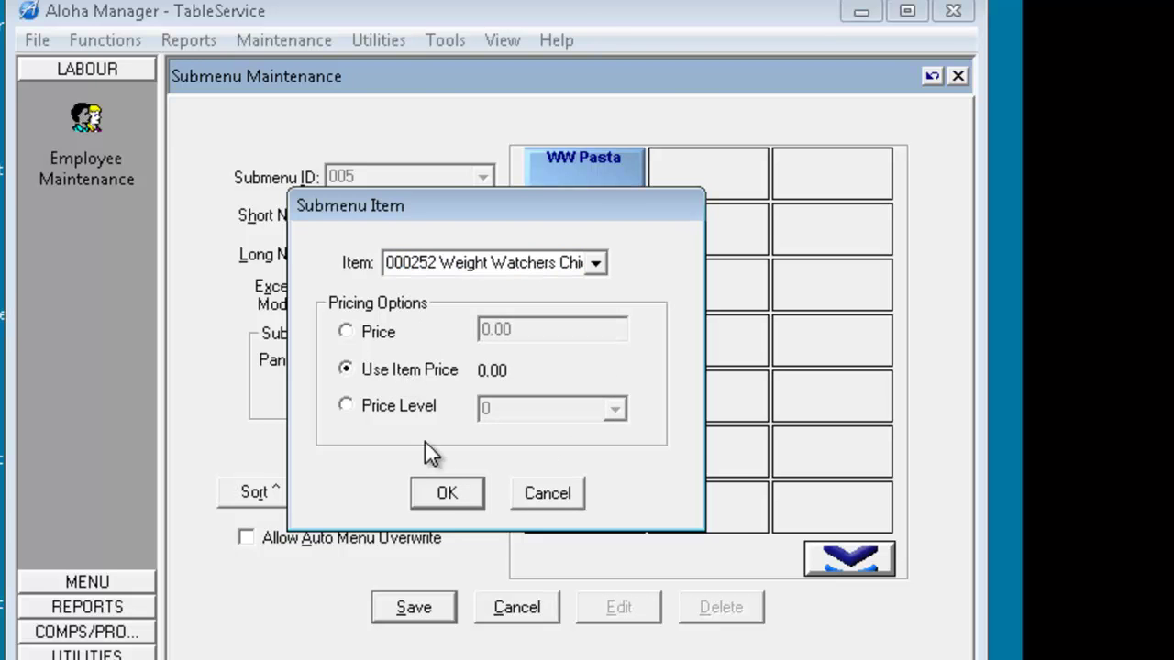
left_click(446, 492)
Add a WW Stir Fry button for item 000253 at item price, then save the submenu.
double_click(579, 390)
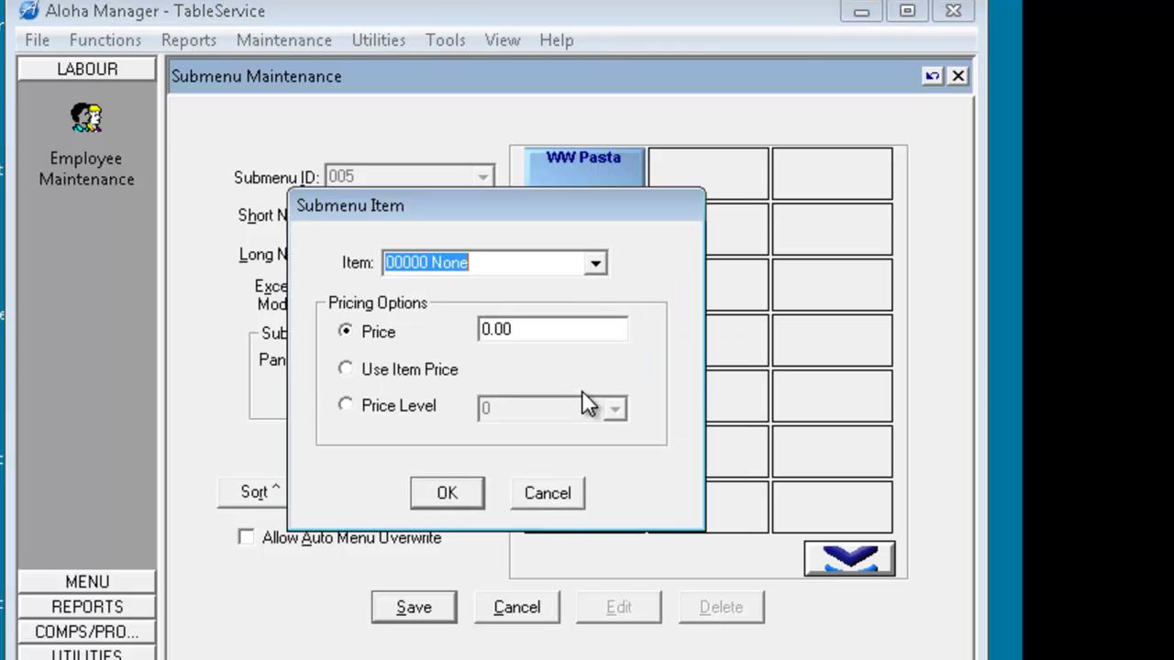
left_click(595, 263)
left_click(602, 398)
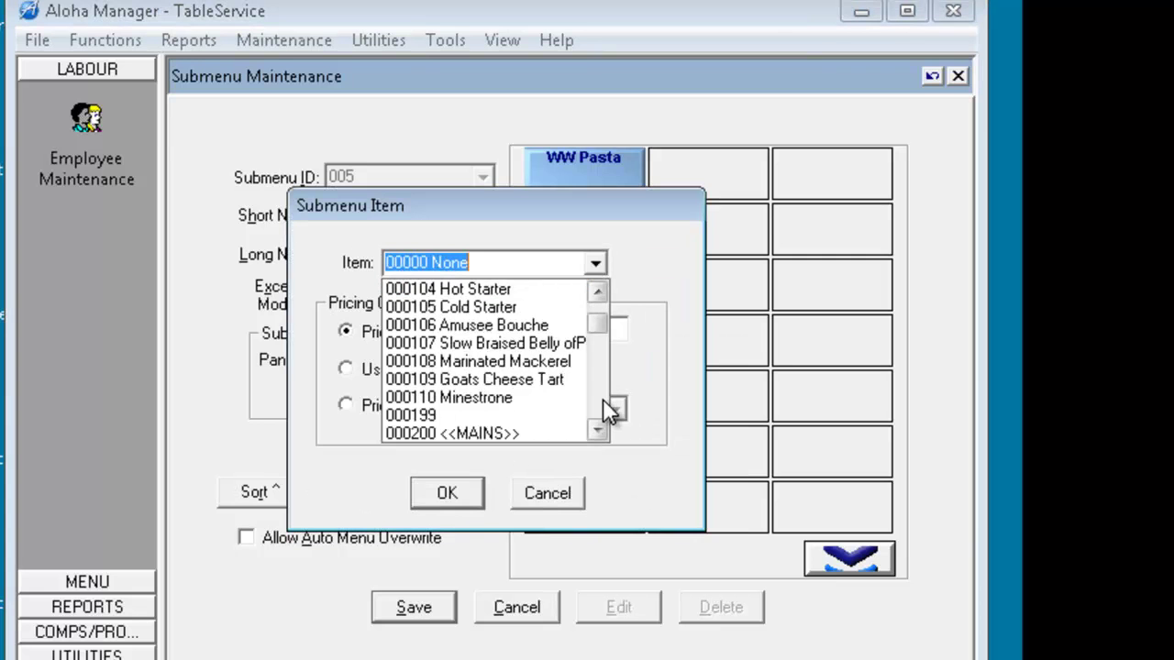
left_click(603, 399)
left_click_drag(597, 427, 596, 429)
left_click(573, 436)
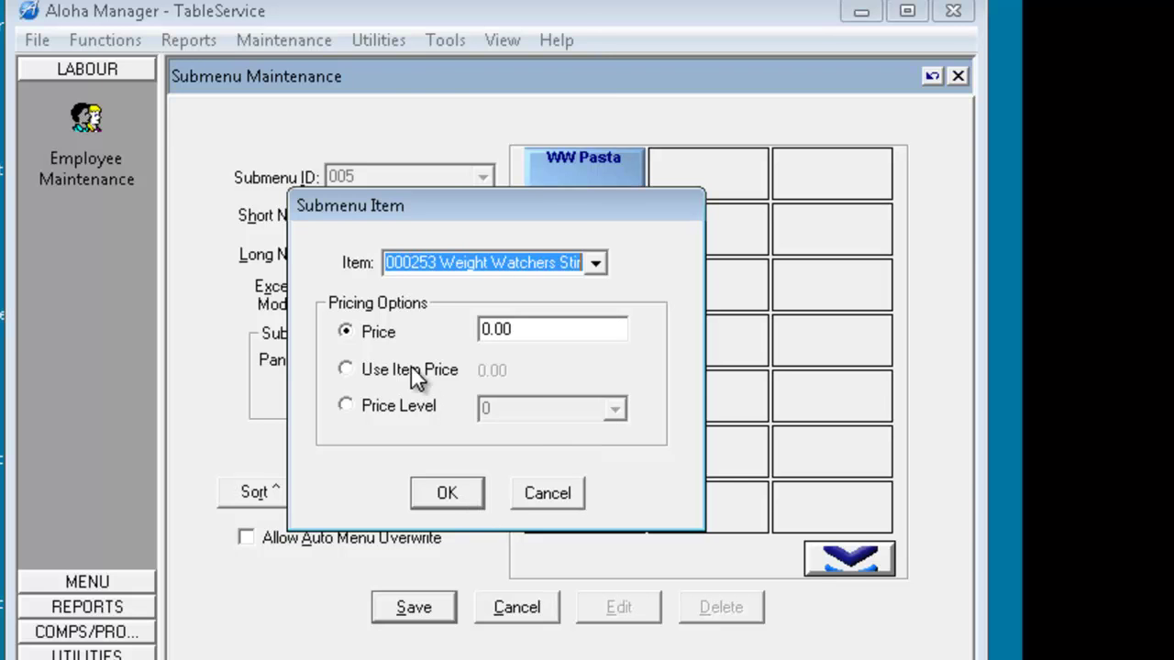
left_click(410, 368)
left_click(443, 493)
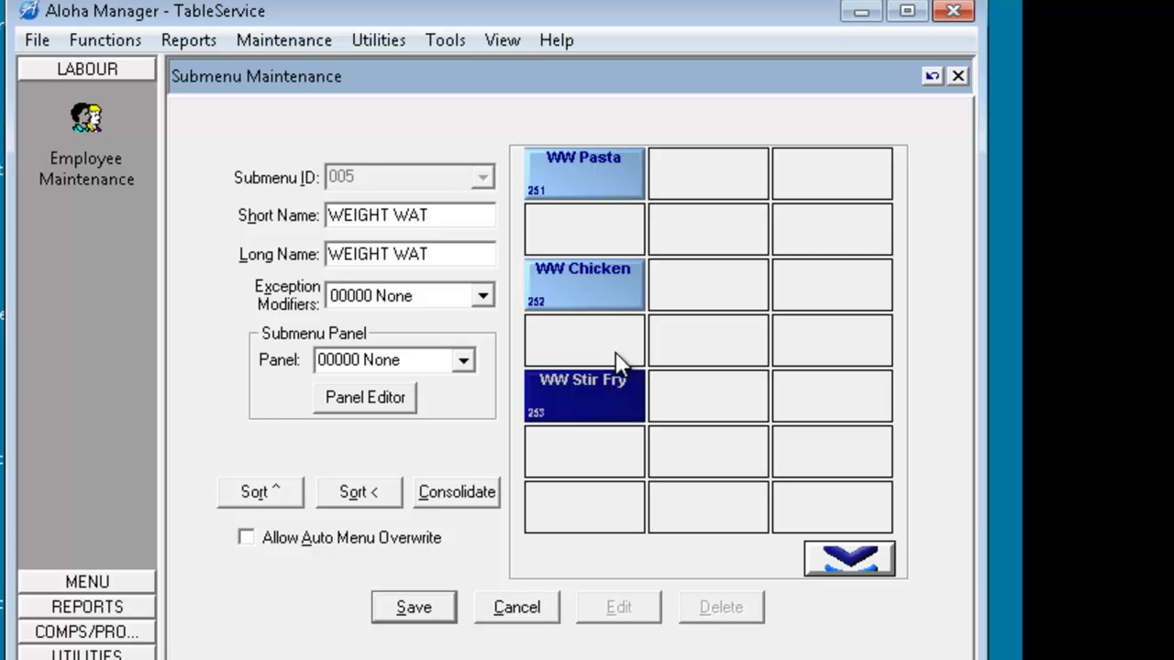
left_click(414, 607)
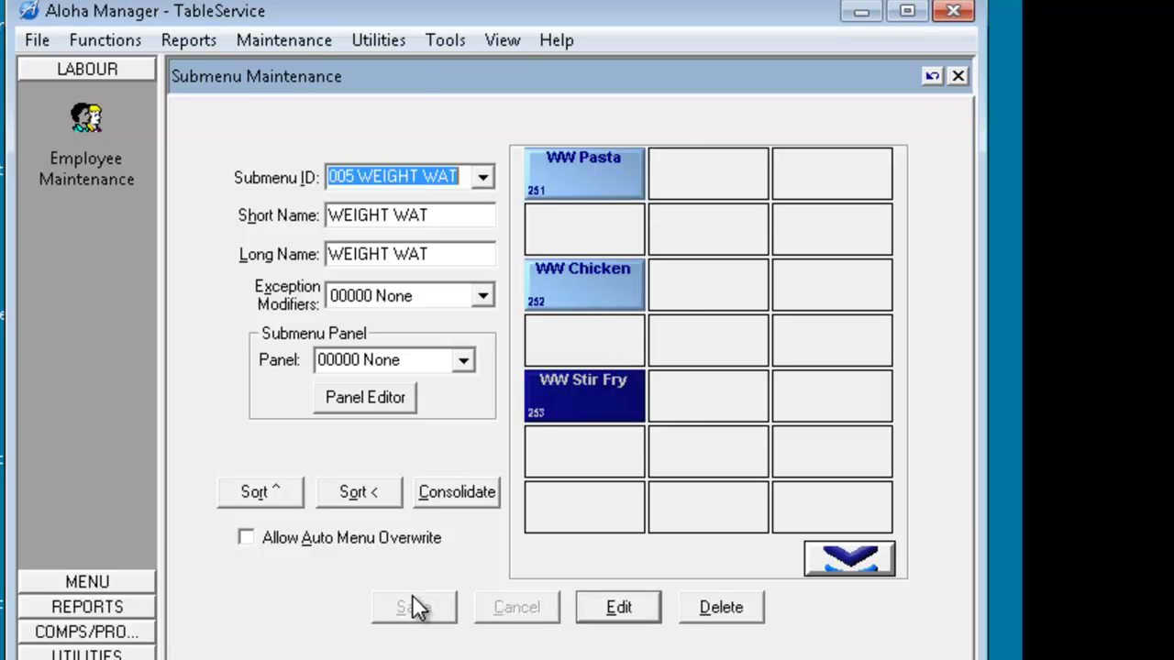
Open Menu Maintenance for menu 00001 RESTAURANT.
left_click(266, 42)
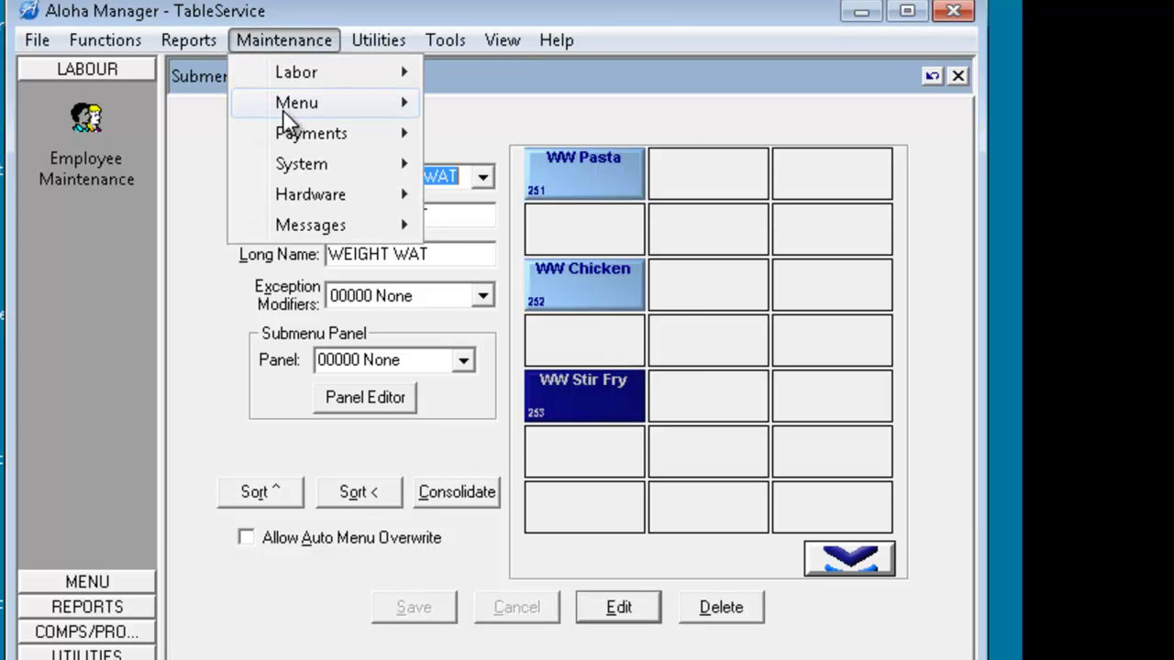
mouse_move(284, 112)
left_click(514, 236)
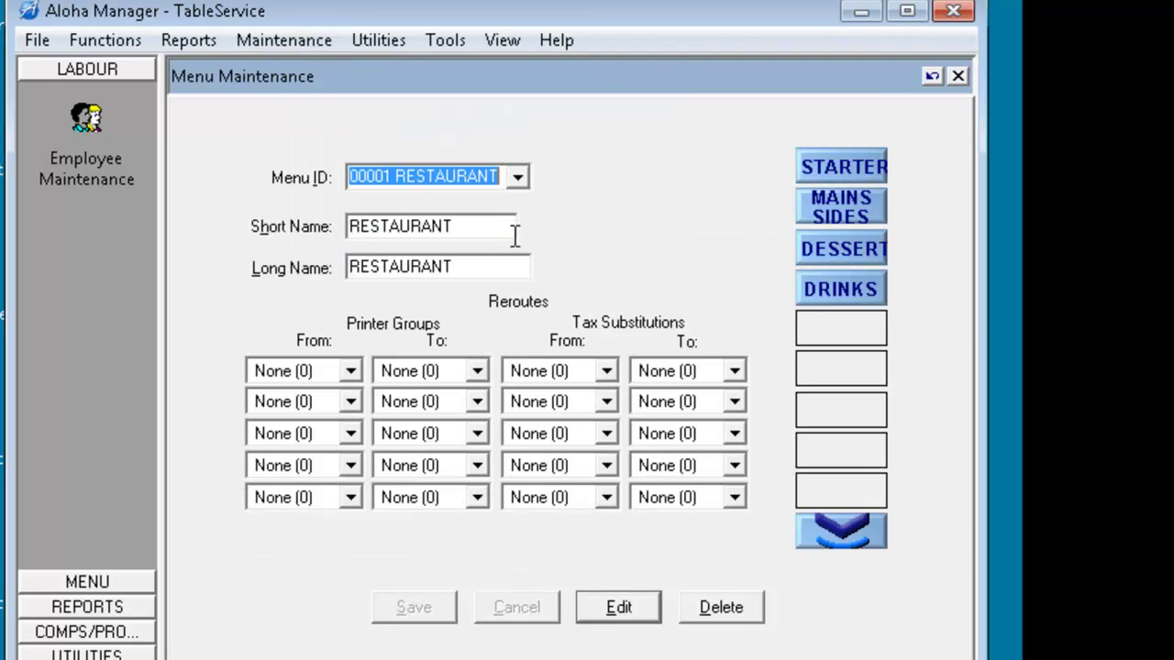
left_click(518, 177)
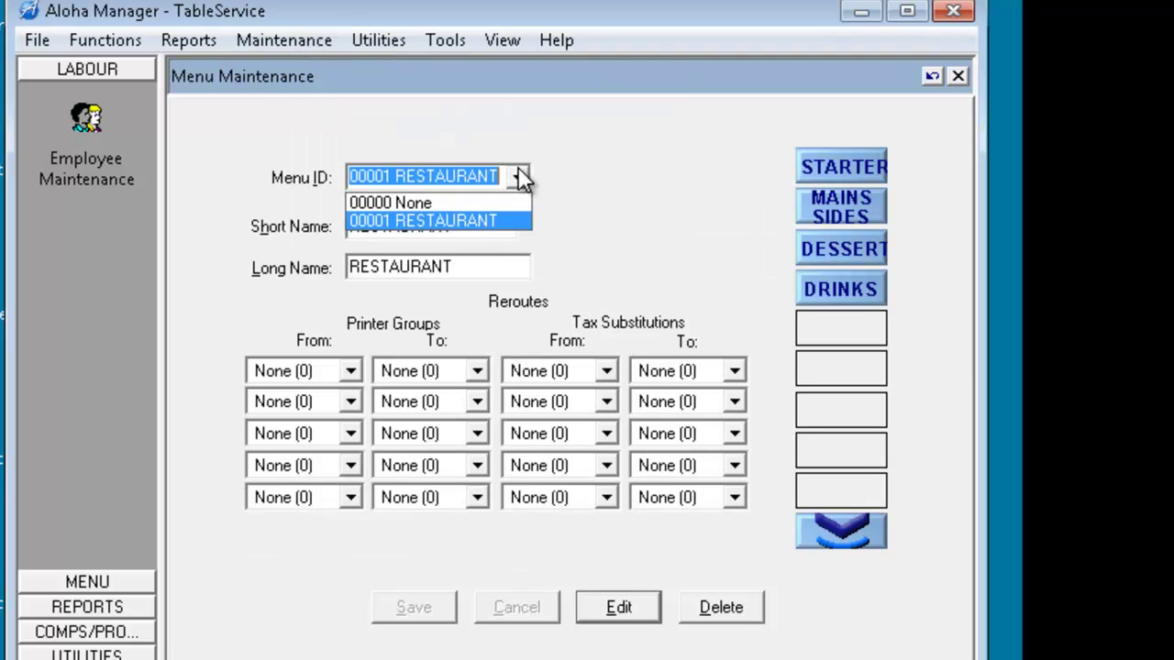
left_click(479, 219)
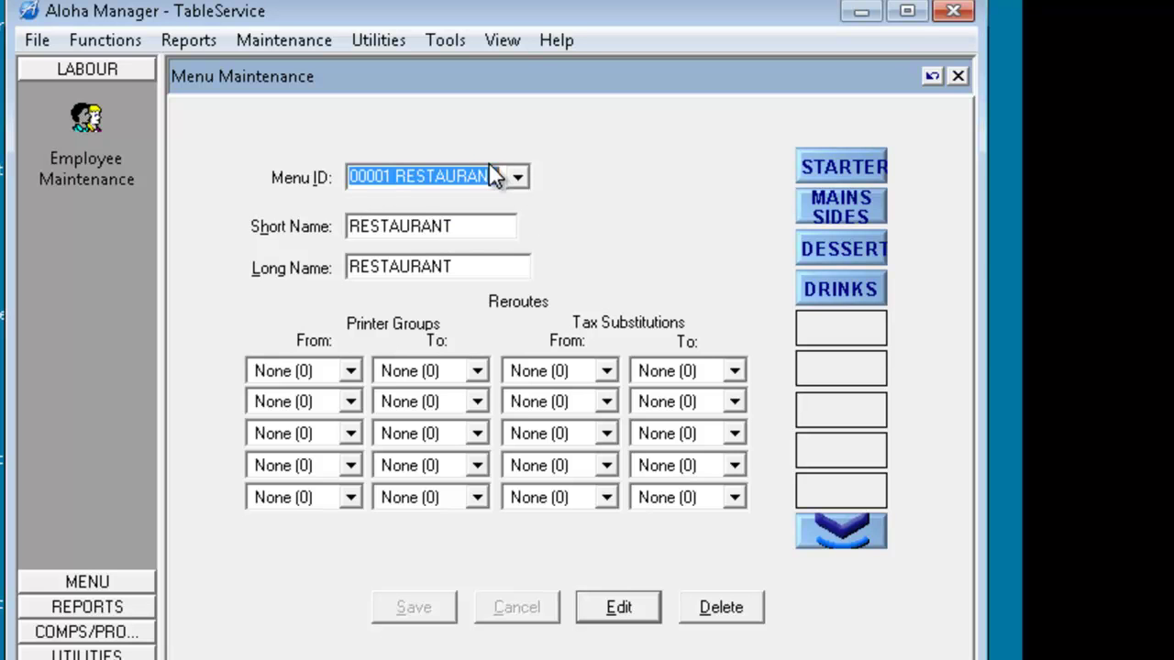
Place submenu 00005 WEIGHT WAT in the empty button slot below DRINKS.
left_click(828, 341)
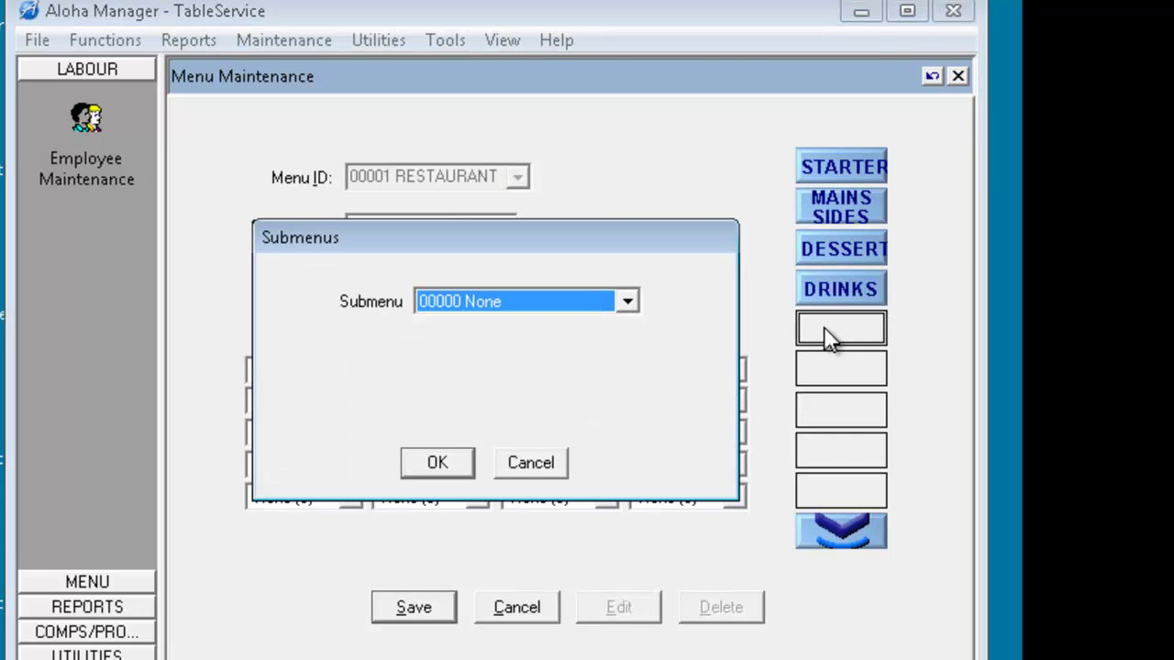
left_click(627, 302)
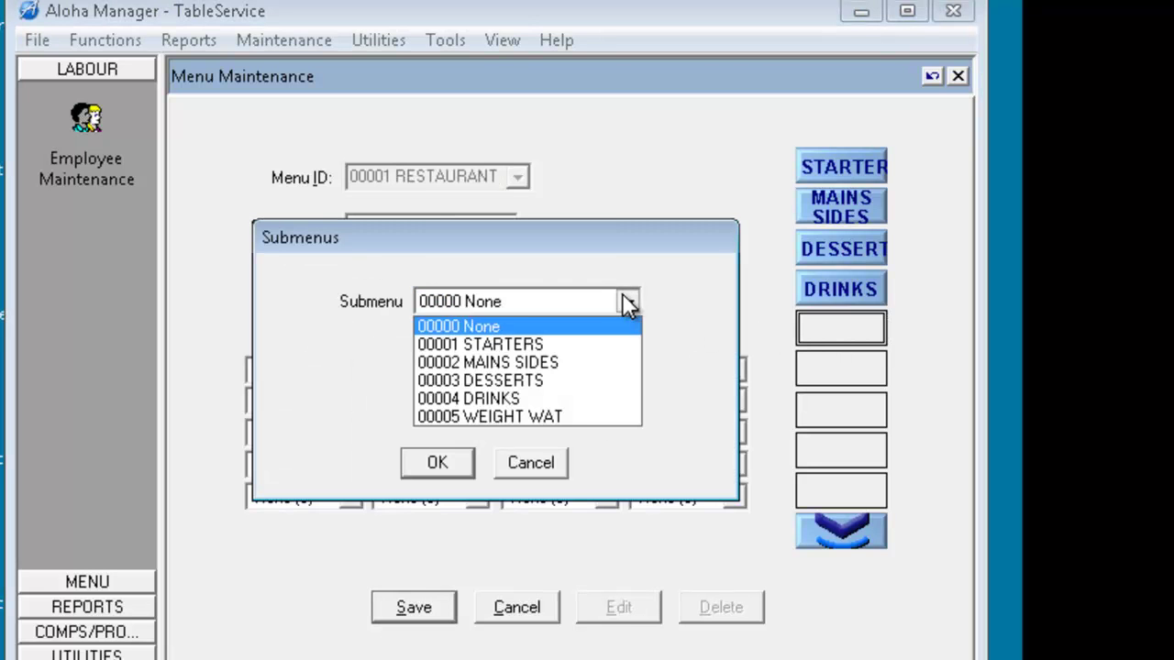
left_click(554, 409)
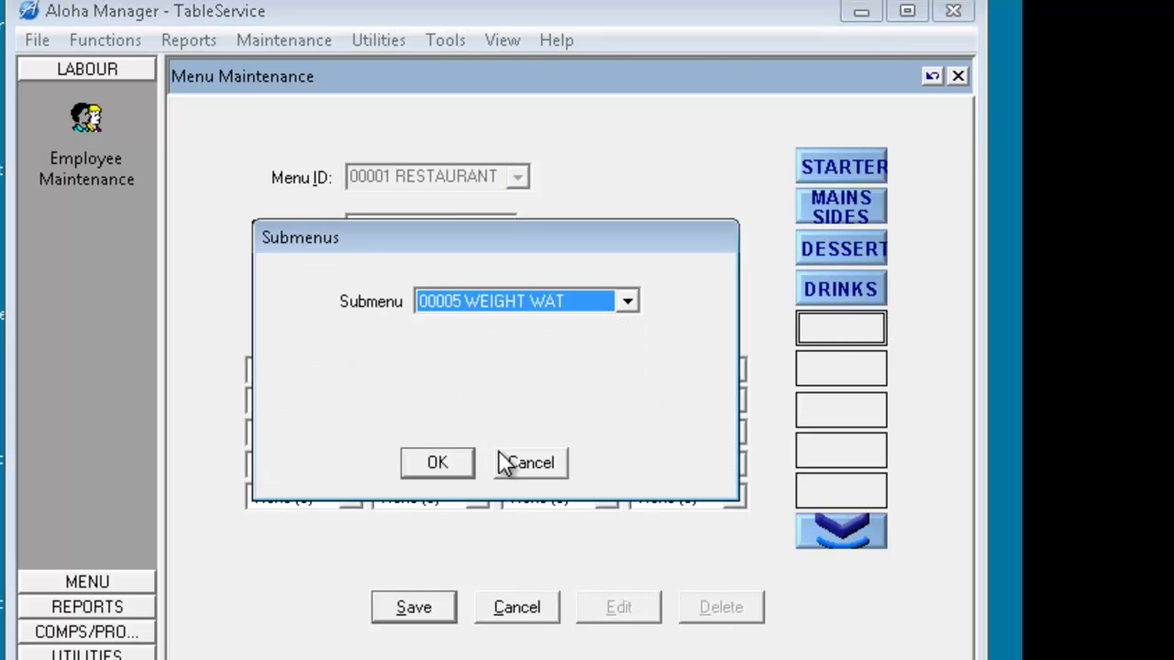
left_click(444, 462)
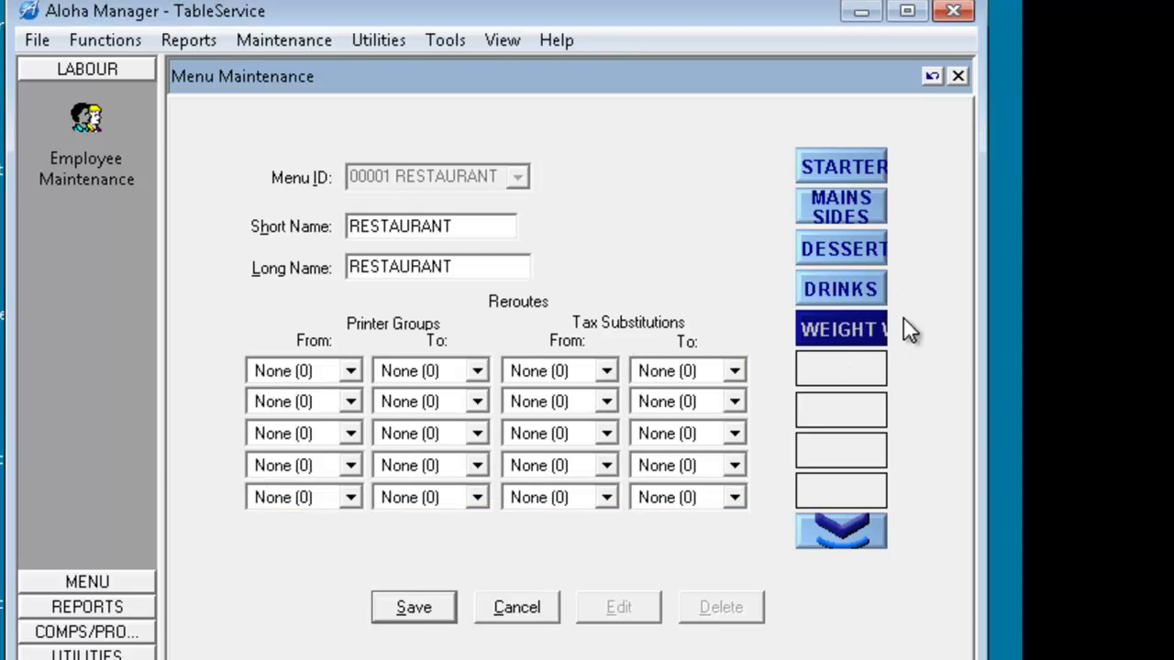